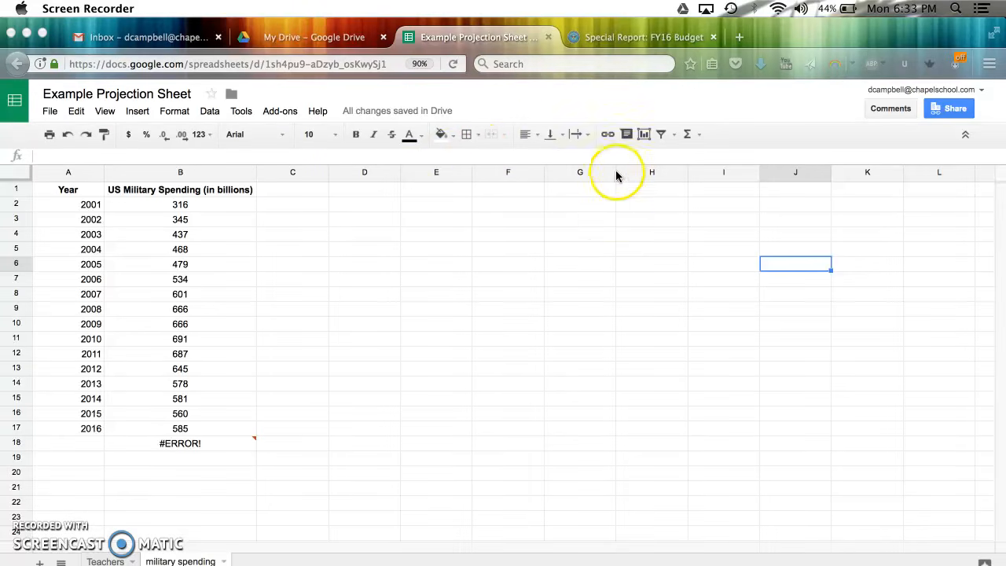
# Examine the DoD Topline FY 2001–2020 chart on the FY16 Budget page in the other browser tab.
pyautogui.click(603, 38)
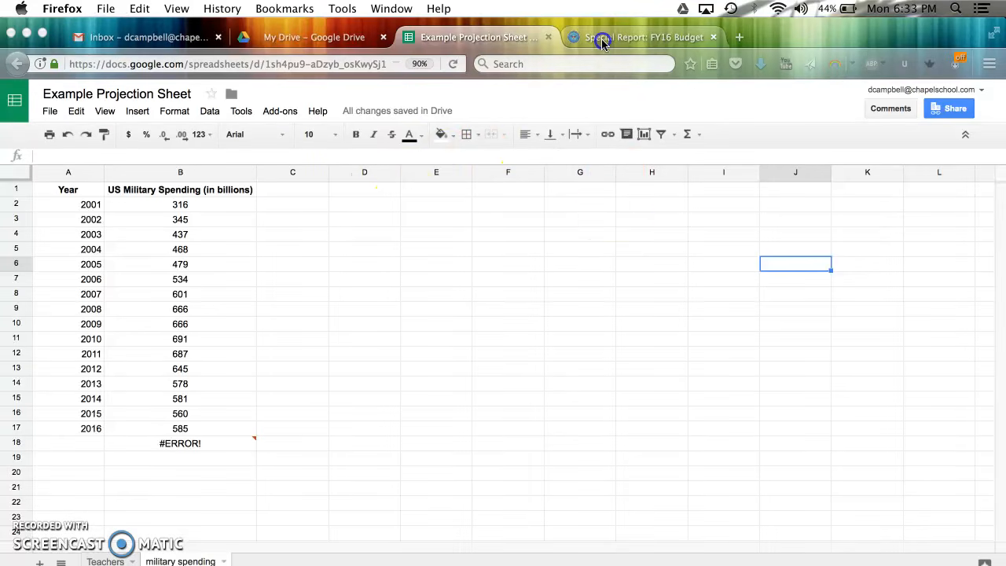
pyautogui.scroll(10, 159, 294)
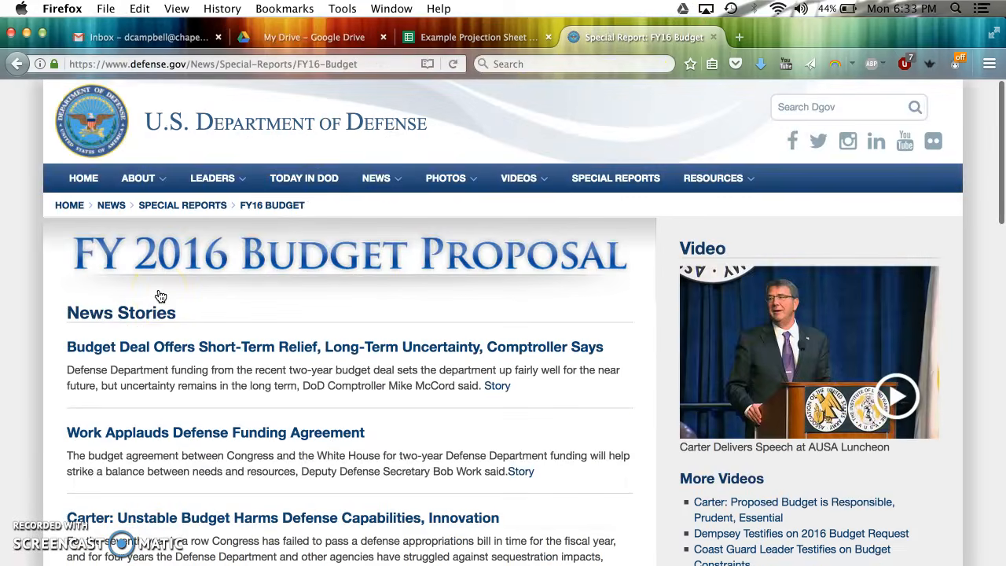
pyautogui.scroll(-10, 160, 294)
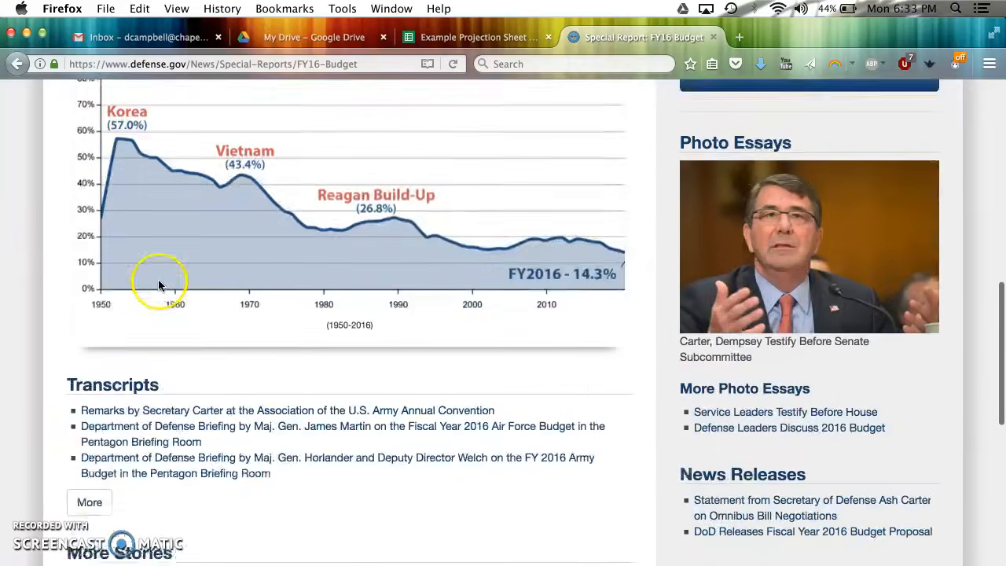
pyautogui.scroll(3, 142, 259)
pyautogui.click(133, 206)
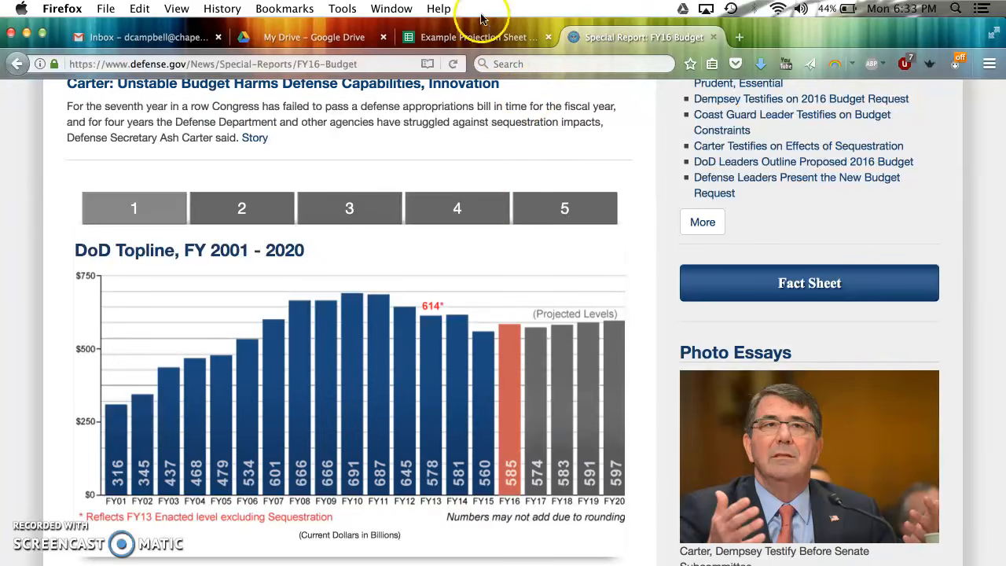
# Return to the Example Projection Sheet and clear the error entry below the spending figures in cell B18.
pyautogui.click(476, 37)
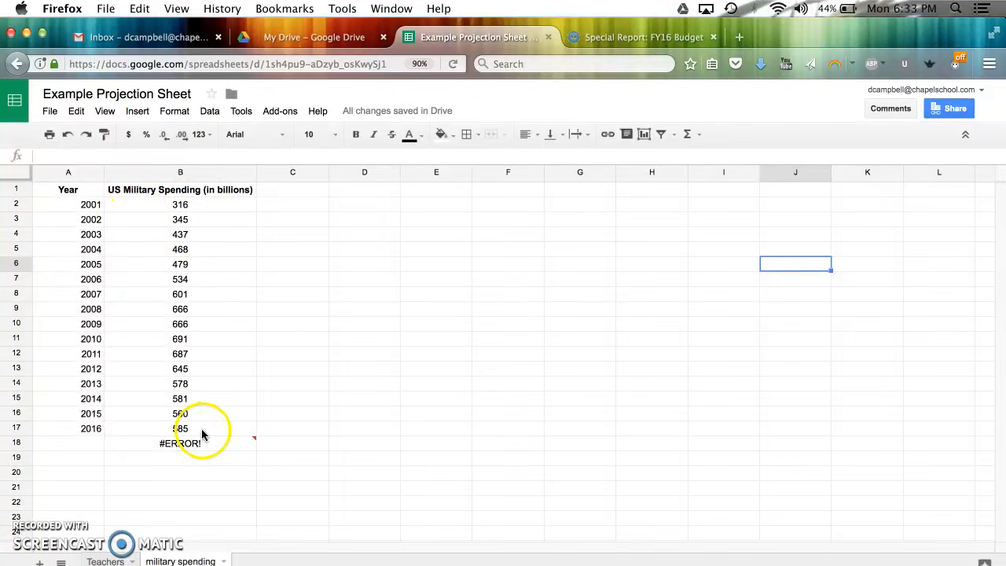
pyautogui.click(187, 449)
pyautogui.press('Delete')
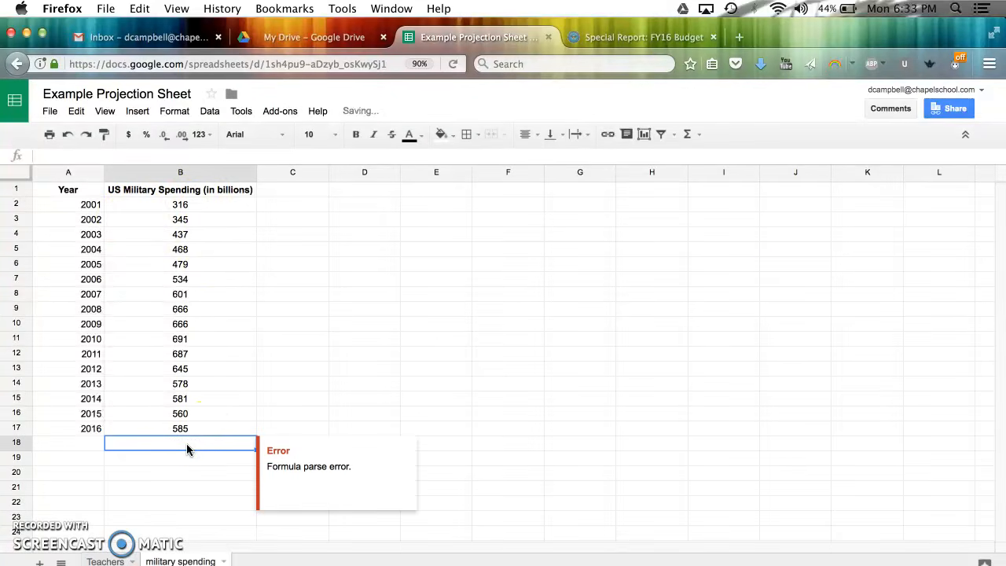
pyautogui.click(82, 205)
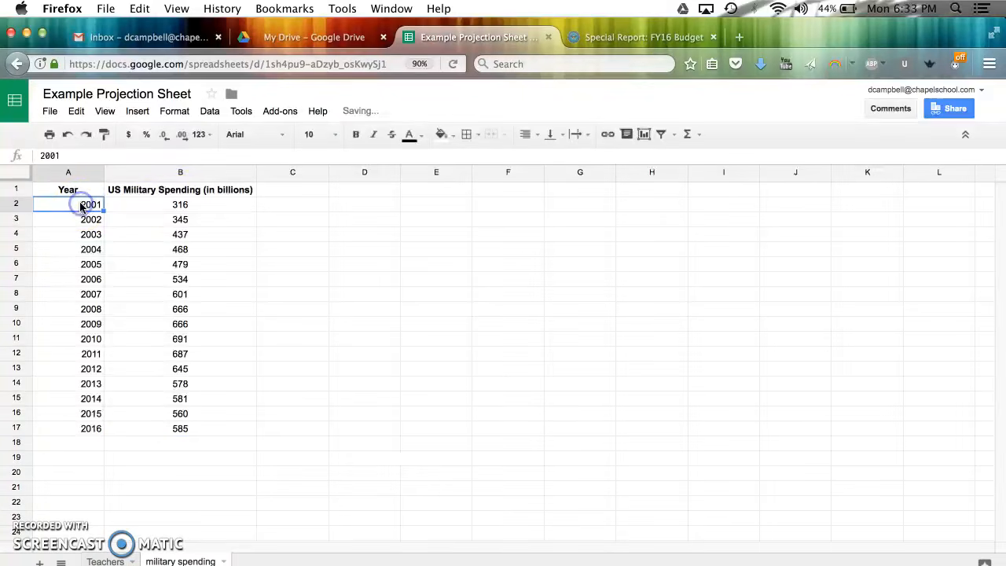
pyautogui.click(183, 206)
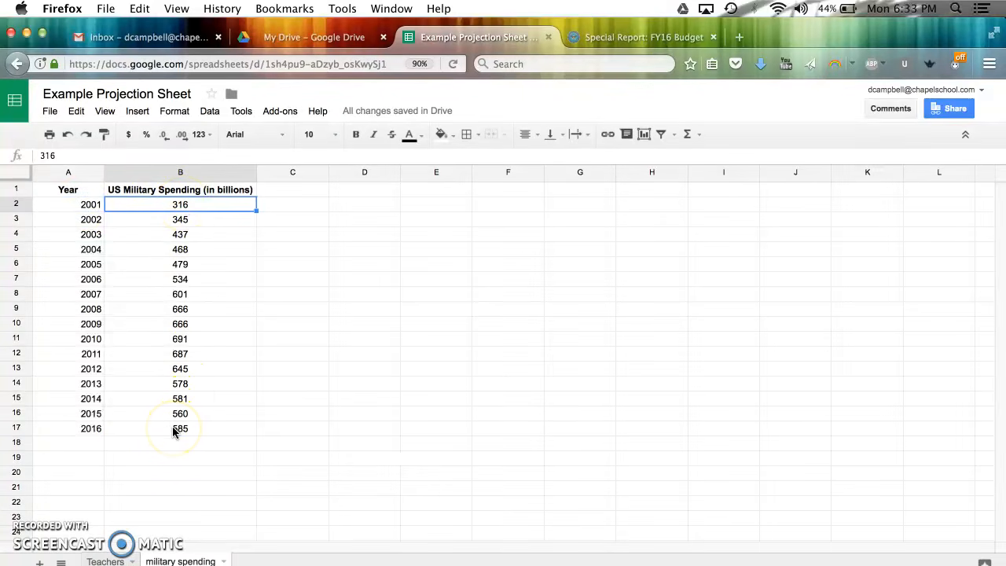
pyautogui.click(73, 210)
pyautogui.click(194, 429)
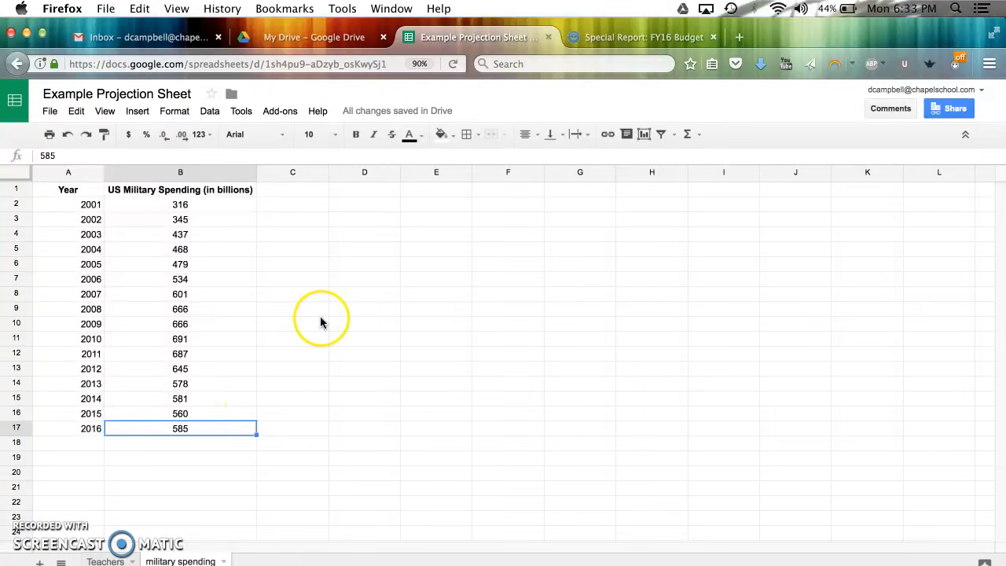
# Insert a scatter chart of US military spending by year from A1:C17 and position it beside the data.
pyautogui.click(295, 204)
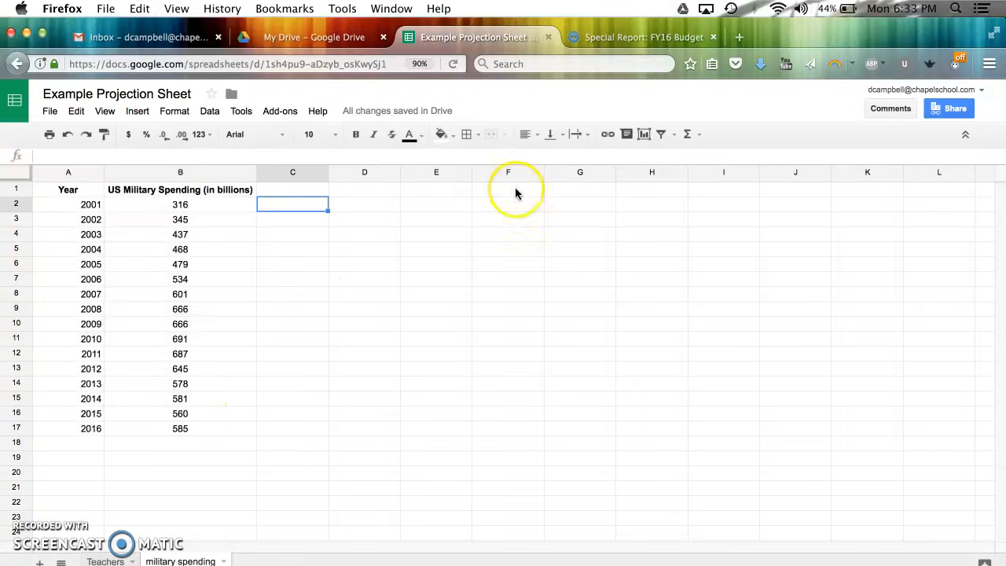
pyautogui.click(643, 137)
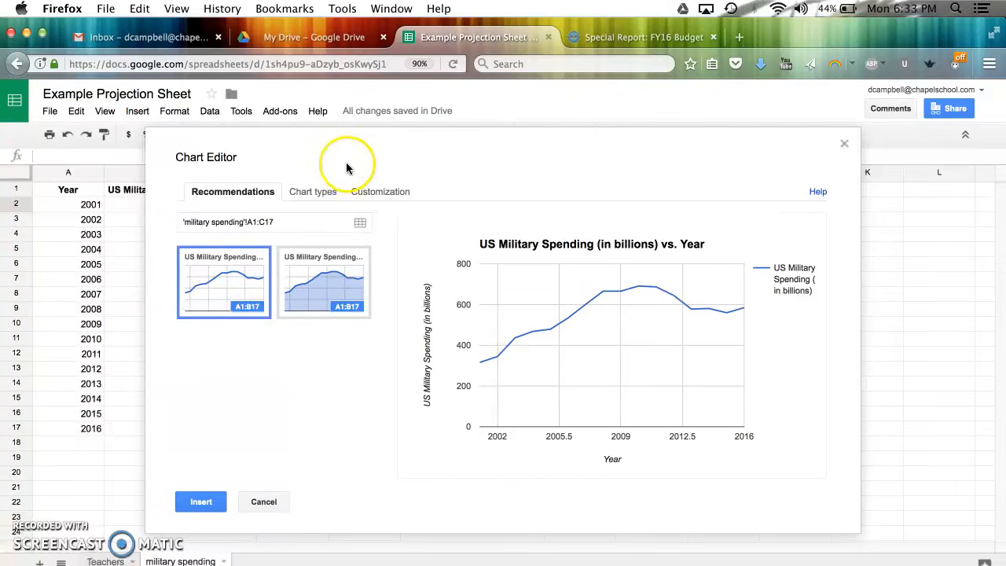
pyautogui.click(309, 192)
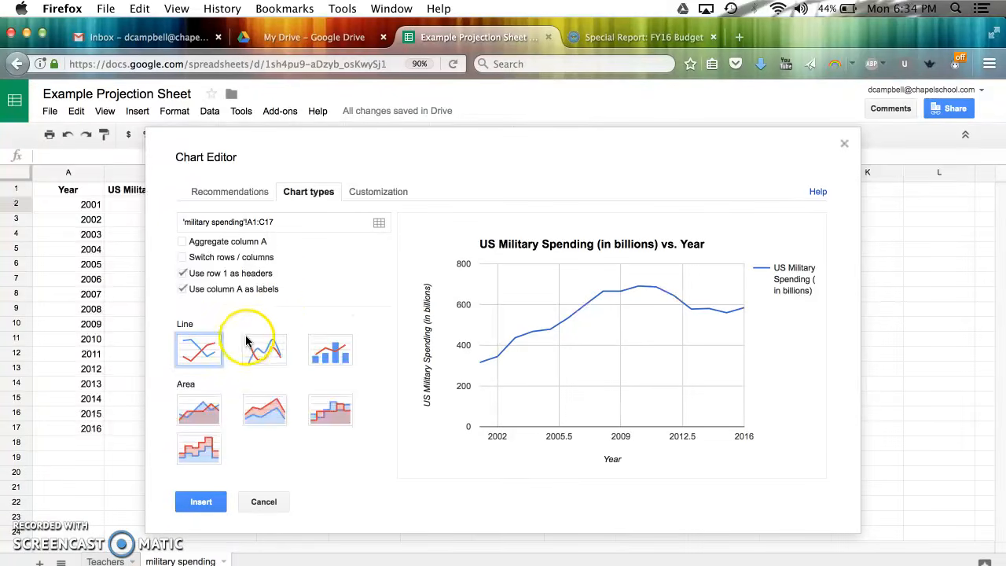
pyautogui.scroll(-6, 245, 342)
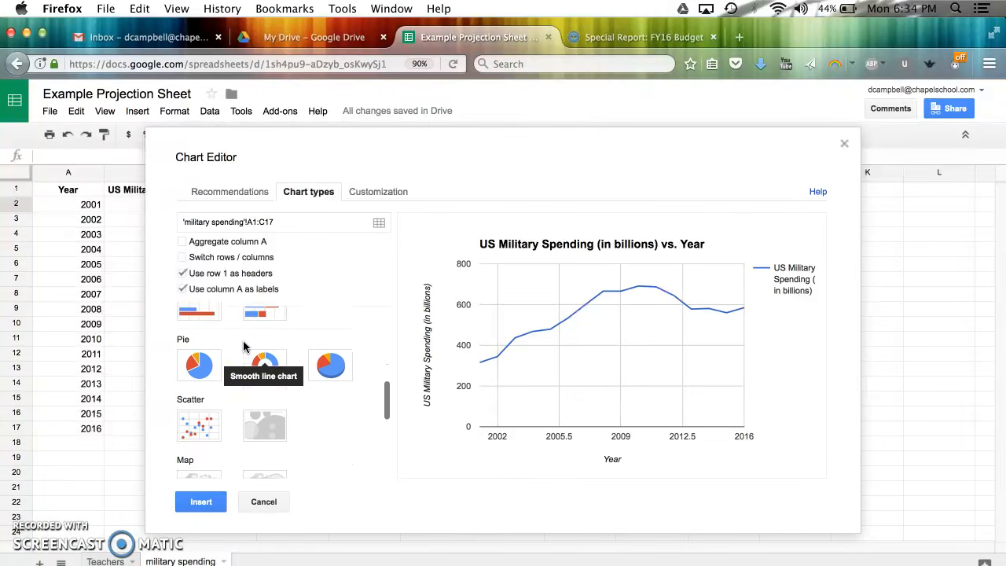
pyautogui.scroll(-1, 244, 345)
pyautogui.click(195, 387)
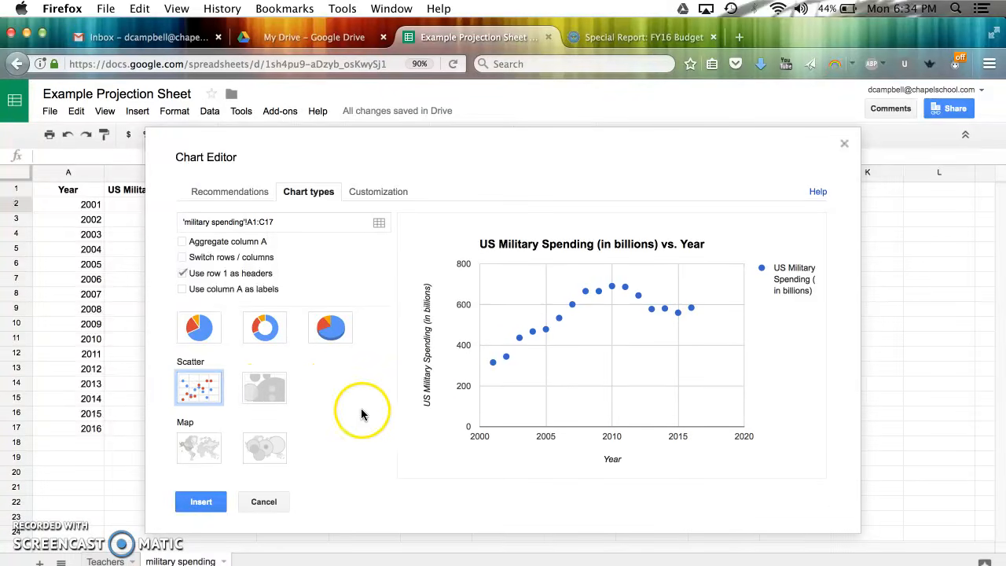
pyautogui.click(200, 503)
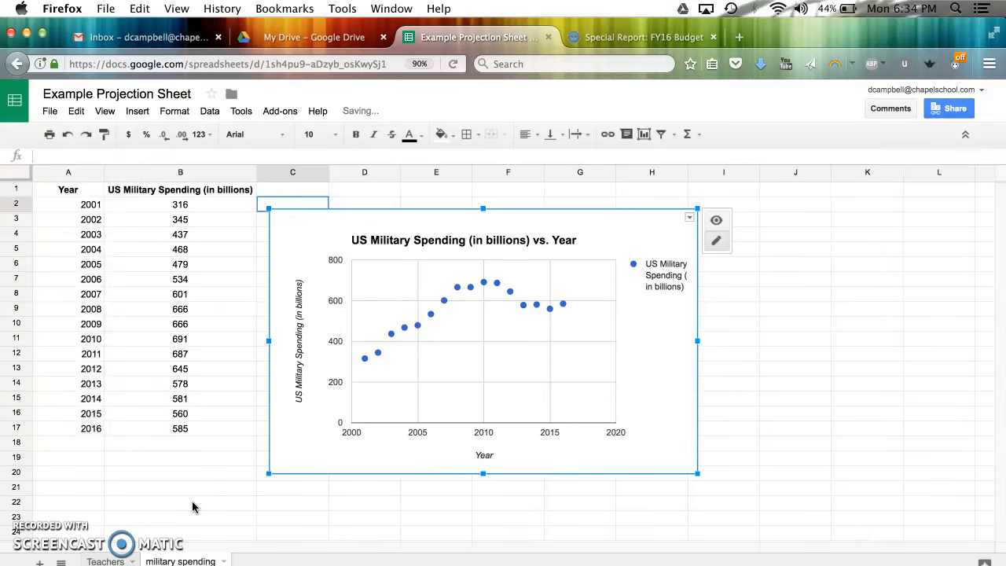
pyautogui.moveTo(359, 218)
pyautogui.mouseDown()
pyautogui.moveTo(364, 202)
pyautogui.moveTo(351, 206)
pyautogui.mouseUp()
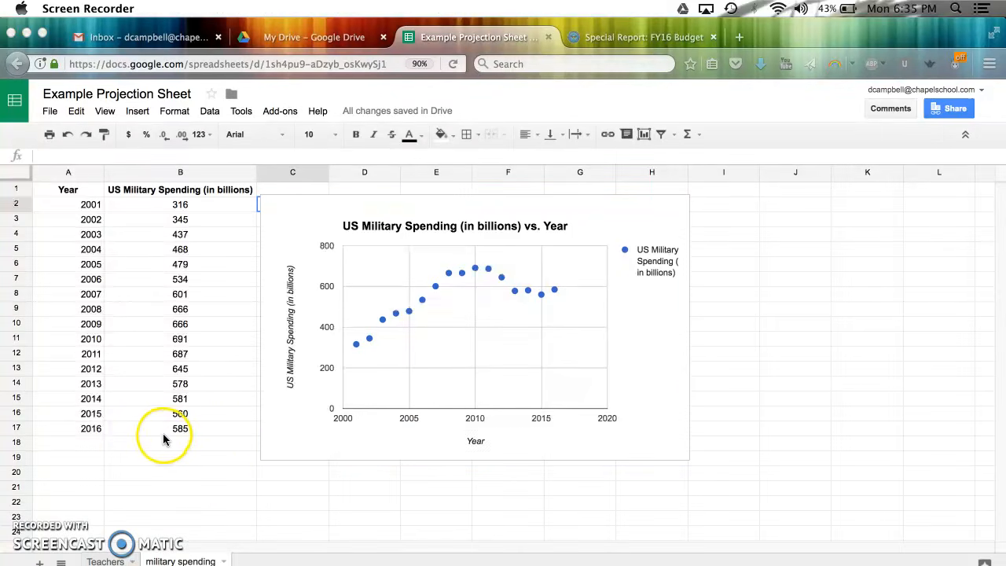
# Enter the formula =trend(B2:B17,A2:A17) in cell B18 to project spending from the known amounts and years.
pyautogui.click(162, 439)
pyautogui.click(162, 441)
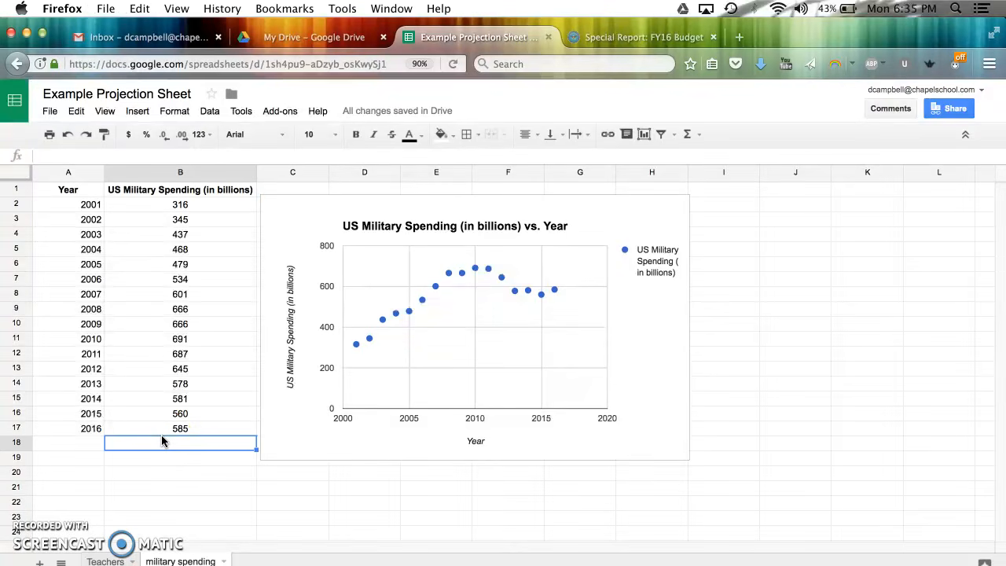
pyautogui.click(82, 154)
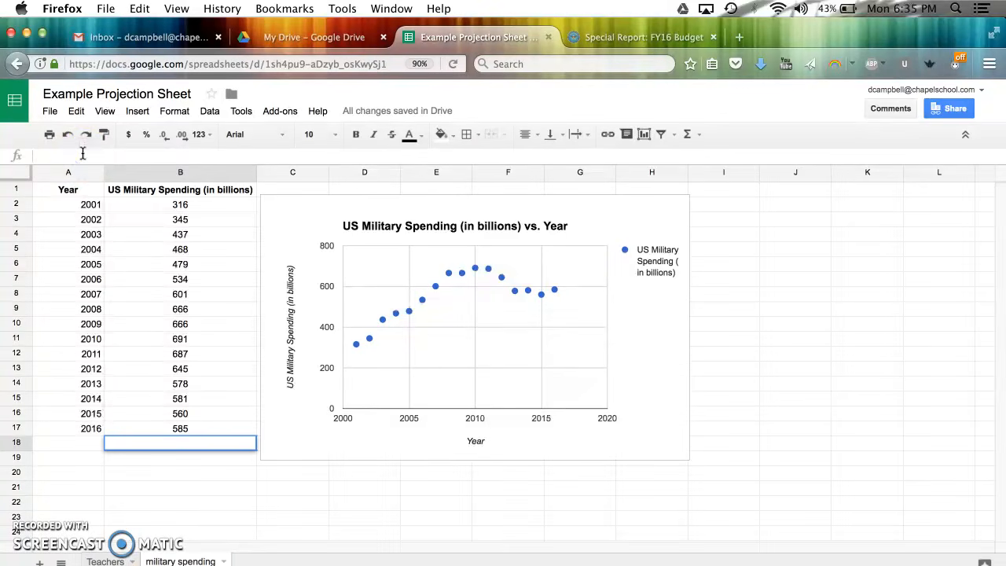
pyautogui.write('=')
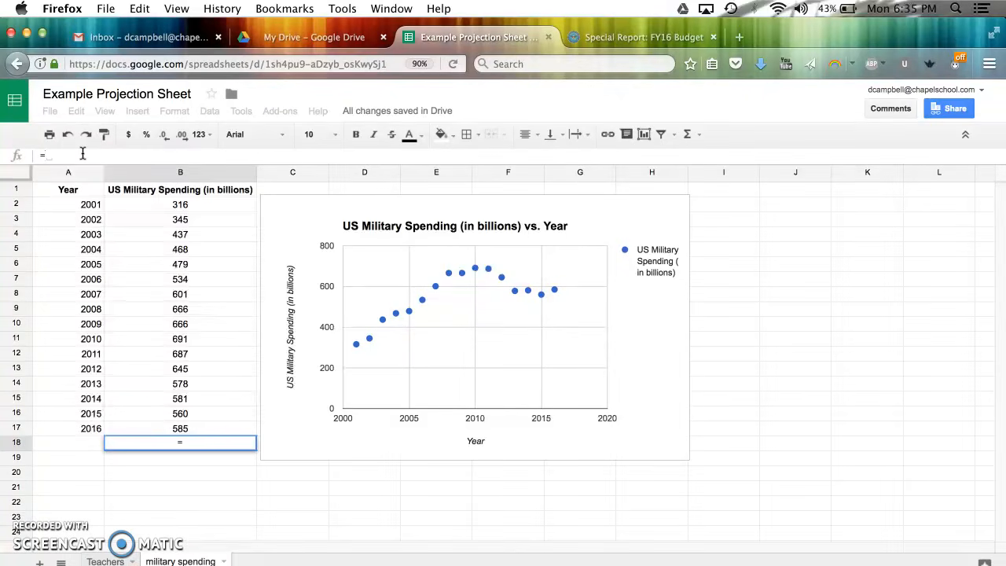
pyautogui.write('trend')
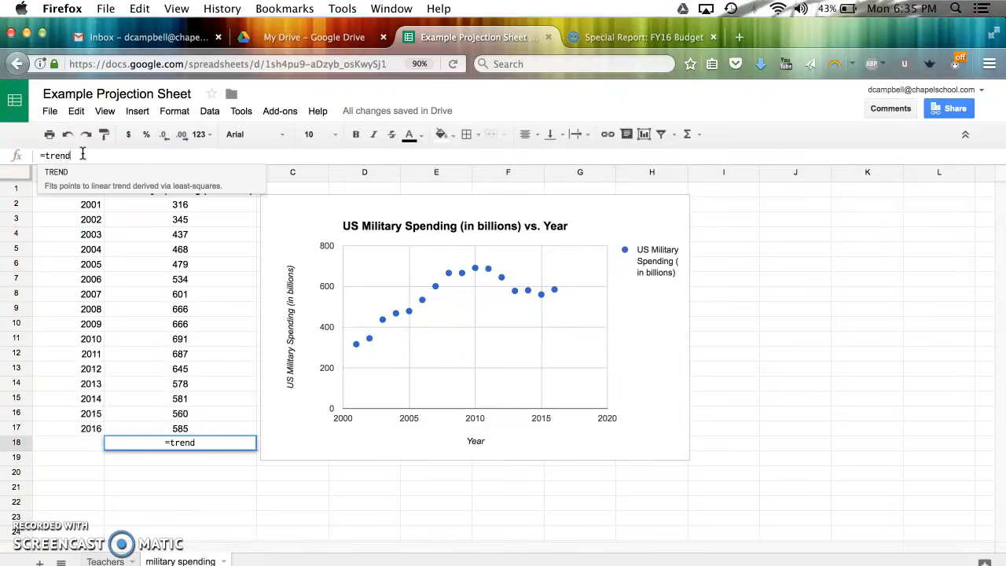
pyautogui.write('(')
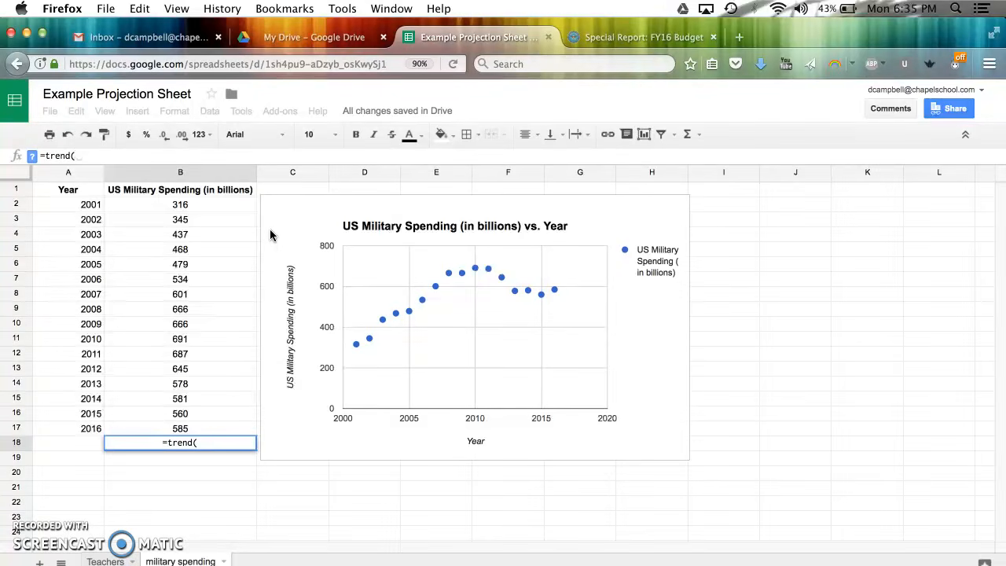
pyautogui.click(186, 428)
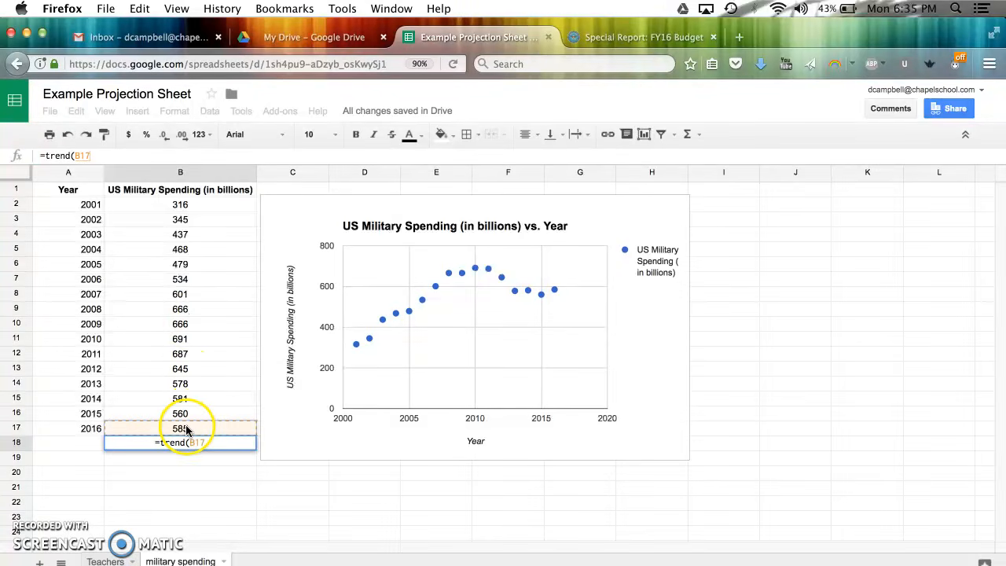
pyautogui.keyDown('shift'); pyautogui.click(186, 204); pyautogui.keyUp('shift')
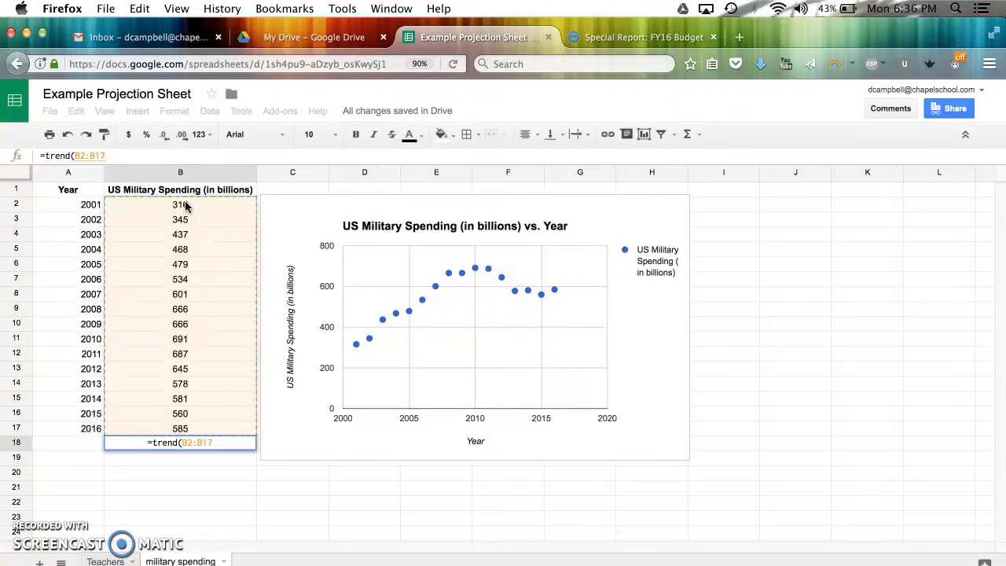
pyautogui.write(',')
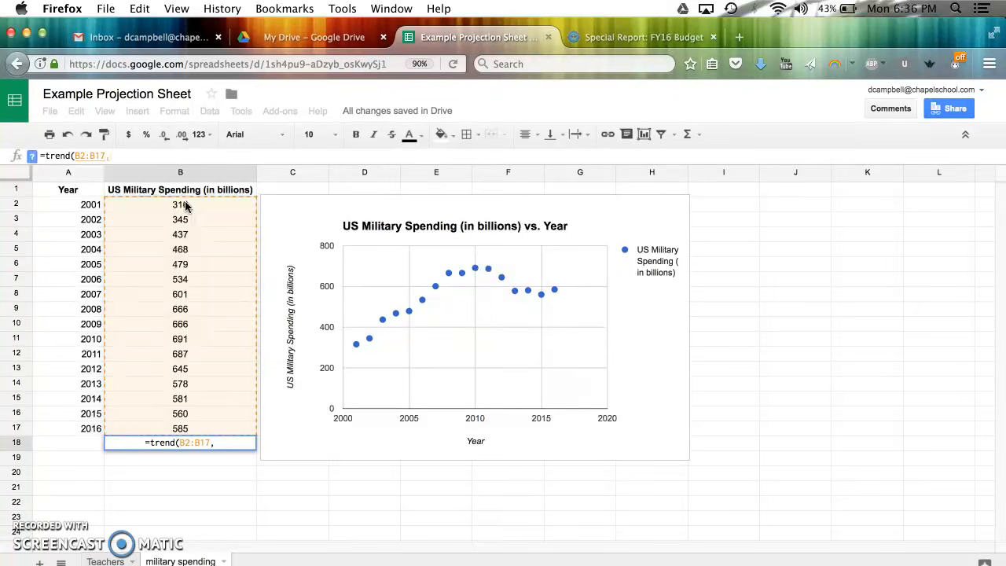
pyautogui.click(86, 431)
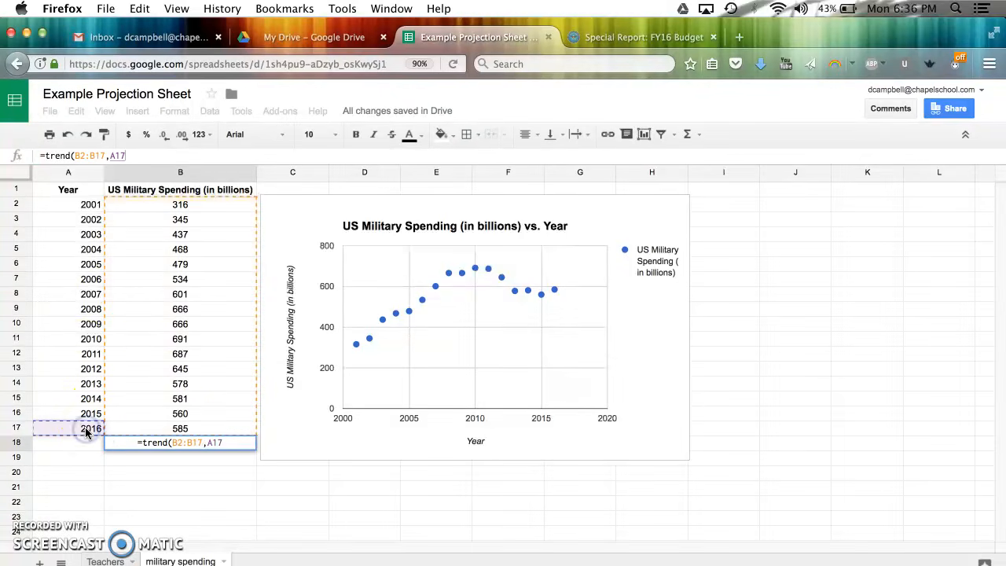
pyautogui.keyDown('shift'); pyautogui.click(75, 205); pyautogui.keyUp('shift')
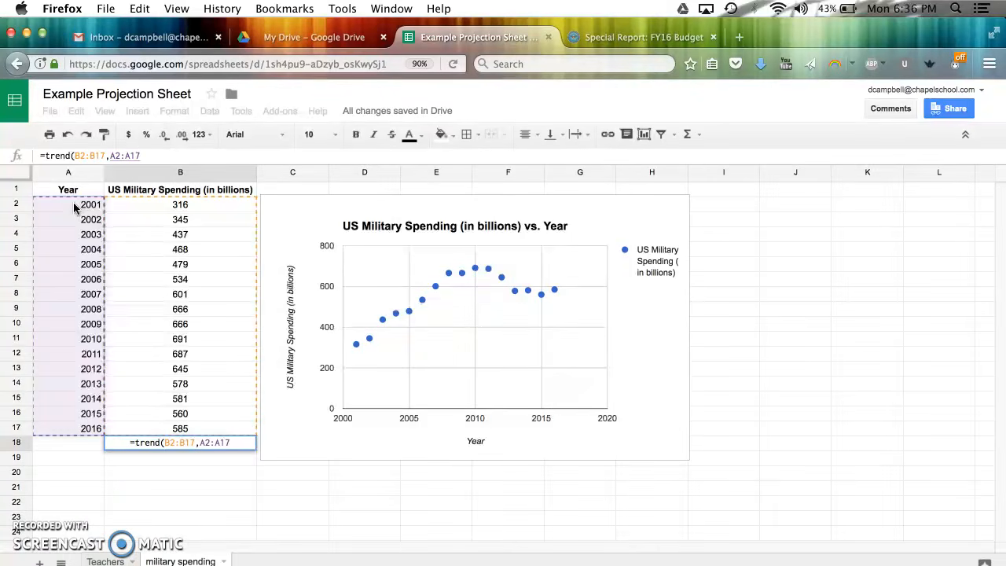
pyautogui.write(')')
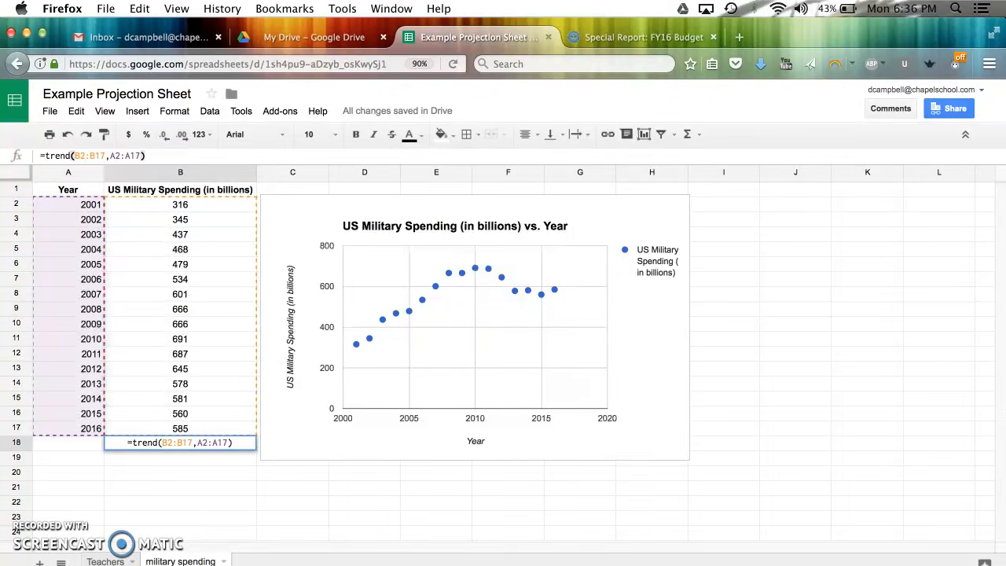
pyautogui.press('Return')
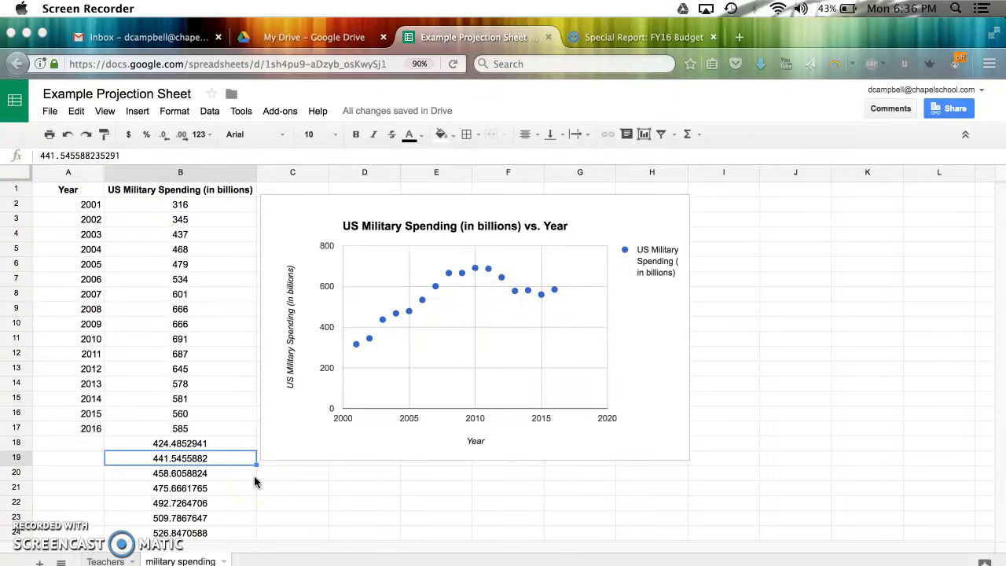
# Try to fill the year column from A17 down through A33, and undo the fill.
pyautogui.scroll(-3, 254, 475)
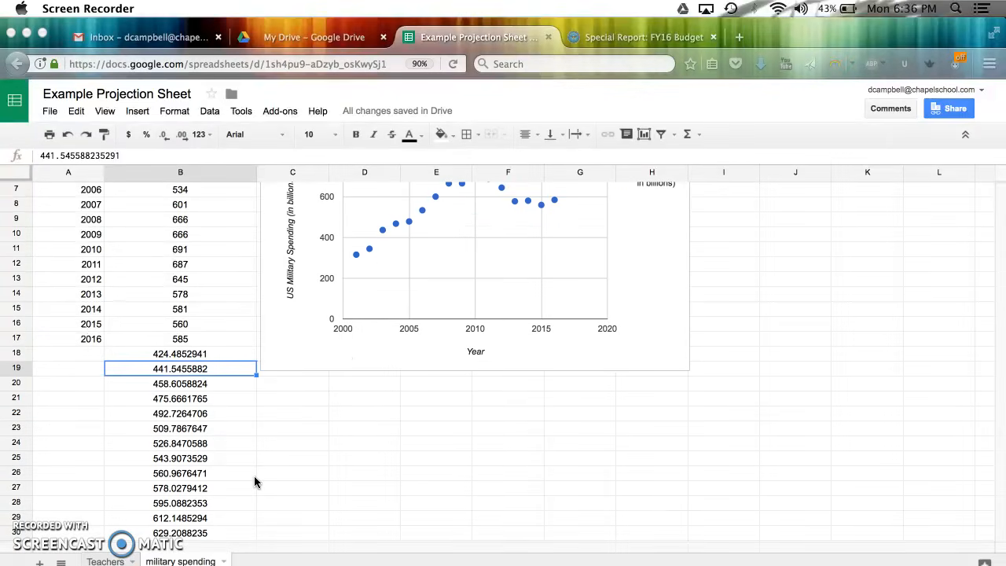
pyautogui.scroll(-2, 254, 476)
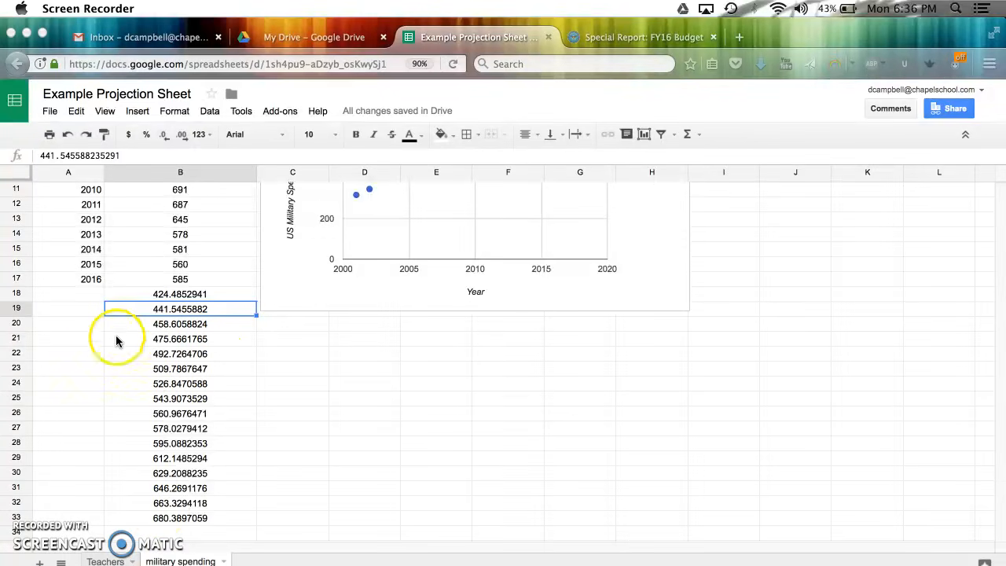
pyautogui.click(84, 297)
pyautogui.click(102, 282)
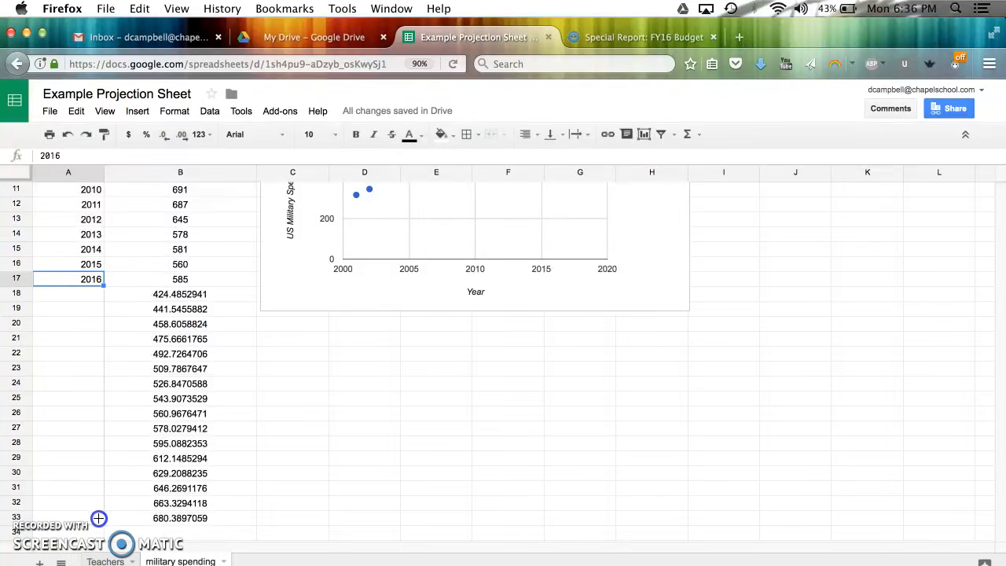
pyautogui.moveTo(103, 286); pyautogui.dragTo(99, 518)
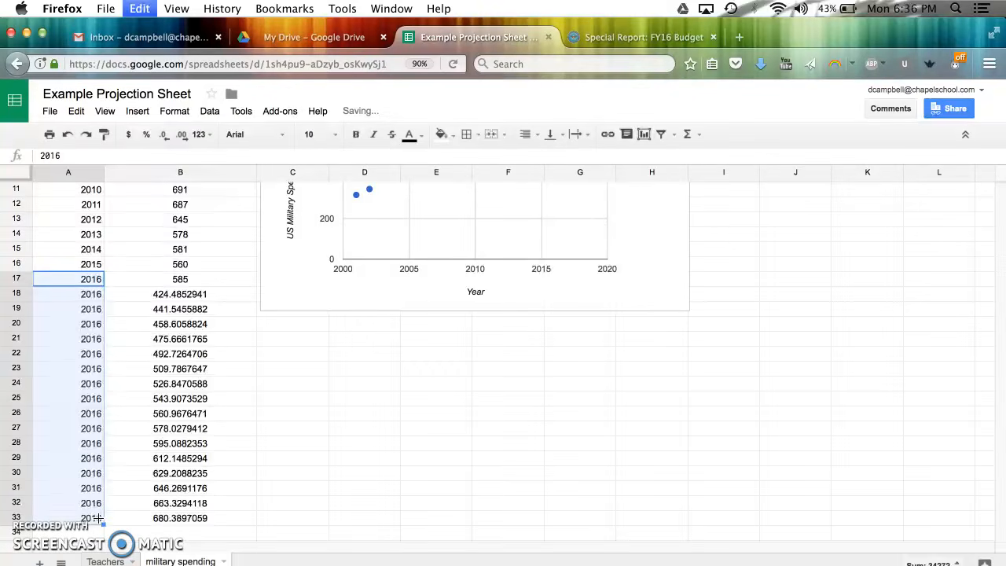
pyautogui.press('super+z')
# Enter the years 2017 to 2032 in cells A18 through A33 beside the projected values.
pyautogui.click(94, 295)
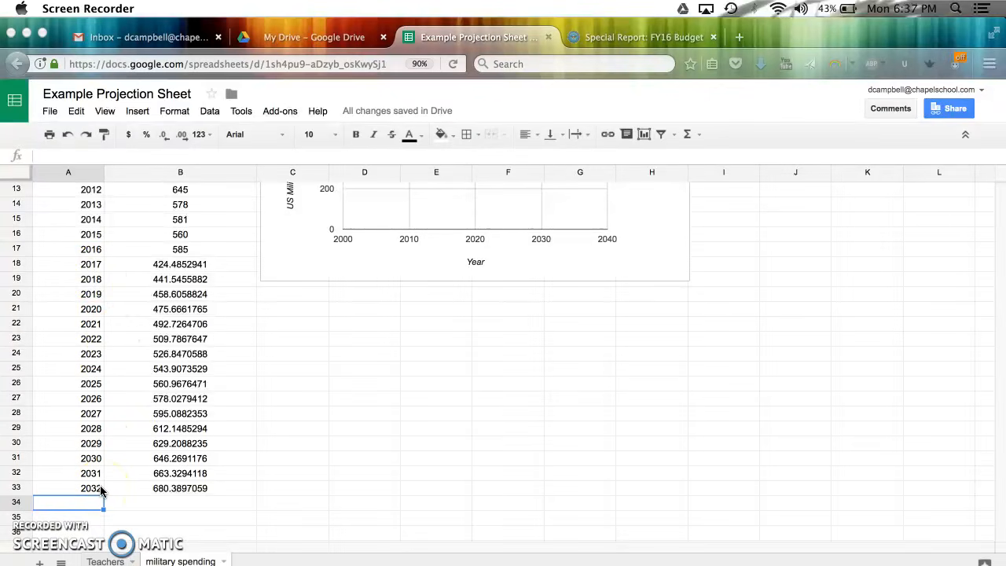
pyautogui.scroll(1, 362, 278)
pyautogui.scroll(4, 362, 279)
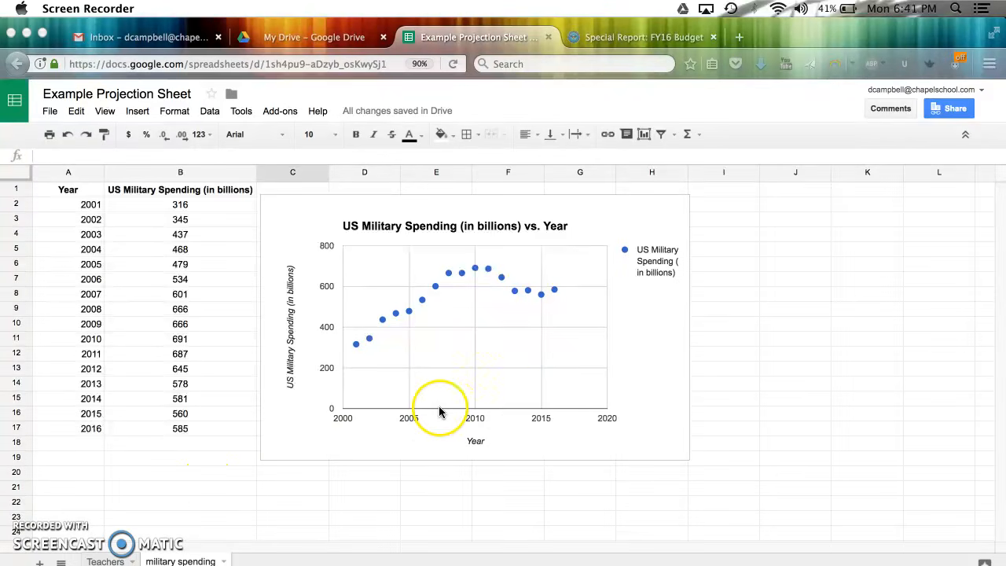
# Add a polynomial trendline to the US Military Spending series in the scatter chart.
pyautogui.click(623, 218)
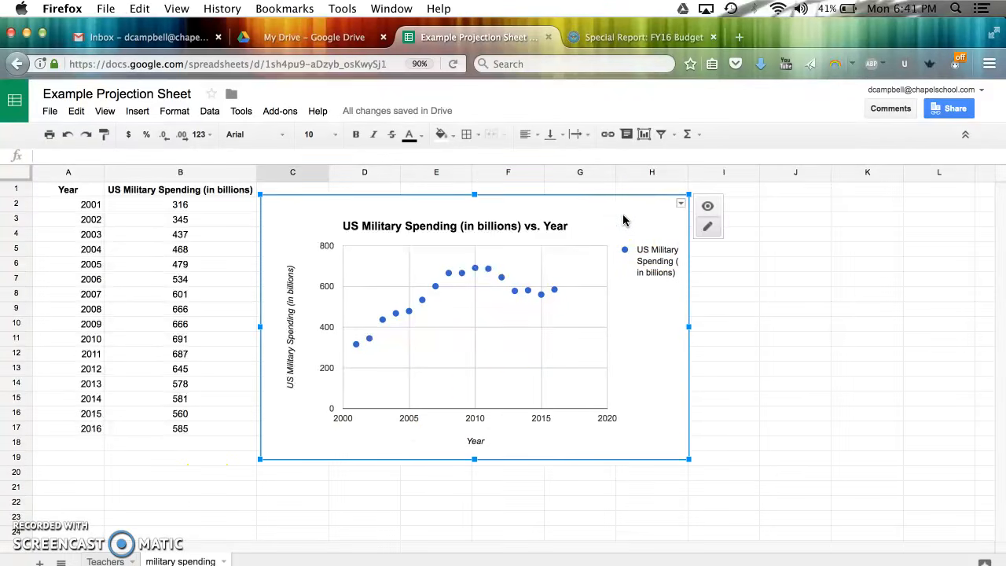
pyautogui.click(680, 205)
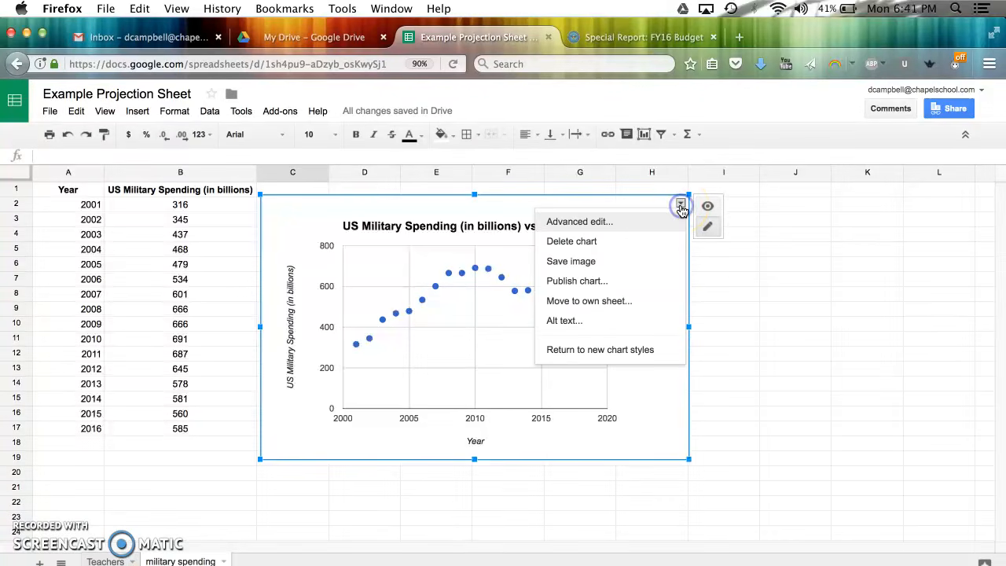
pyautogui.click(594, 223)
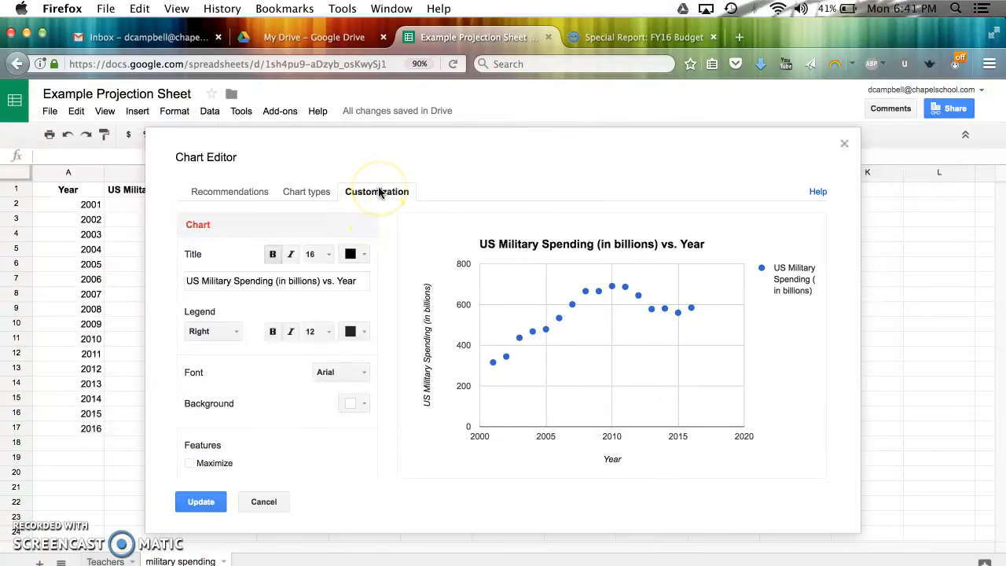
pyautogui.scroll(-10, 281, 356)
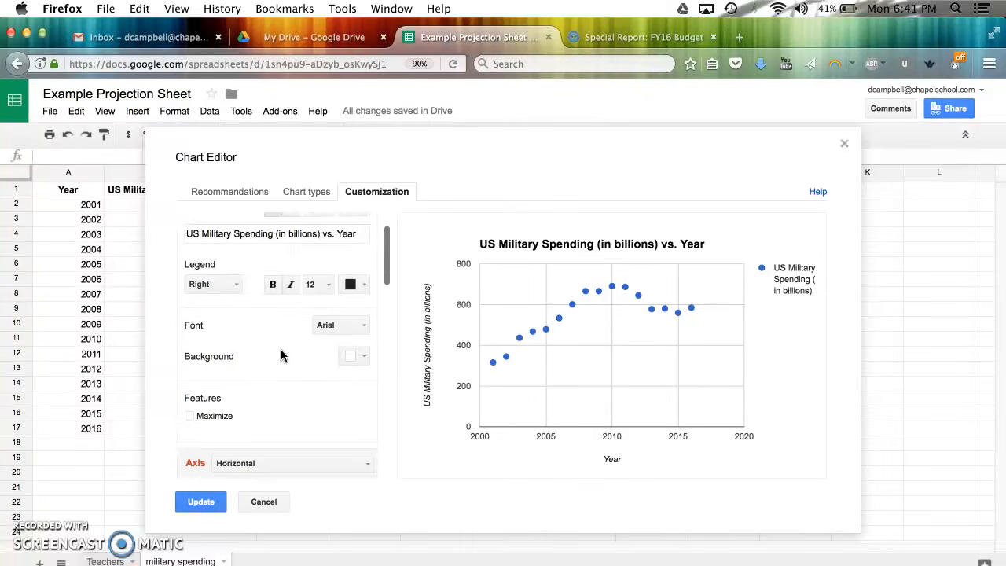
pyautogui.scroll(-10, 282, 355)
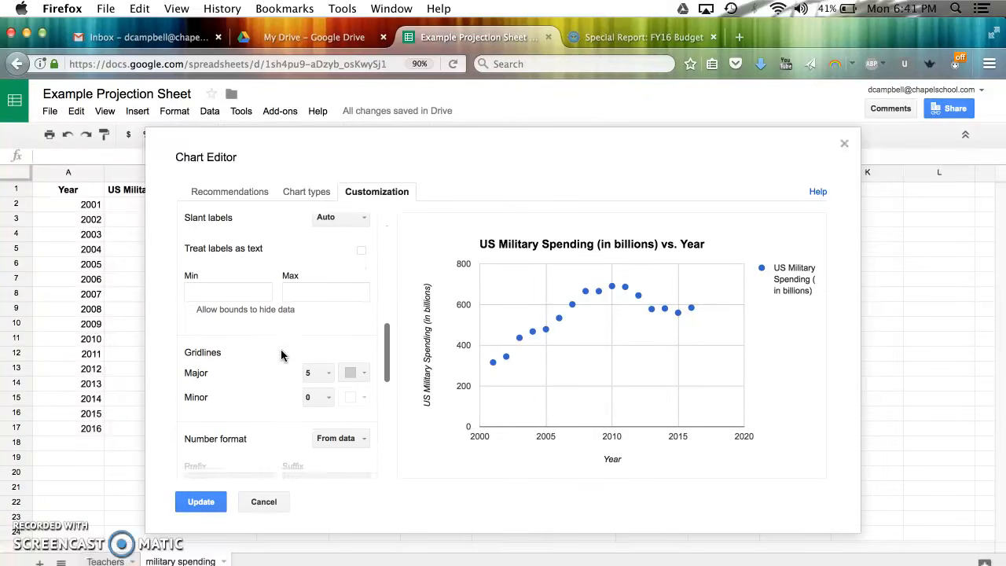
pyautogui.scroll(-3, 281, 355)
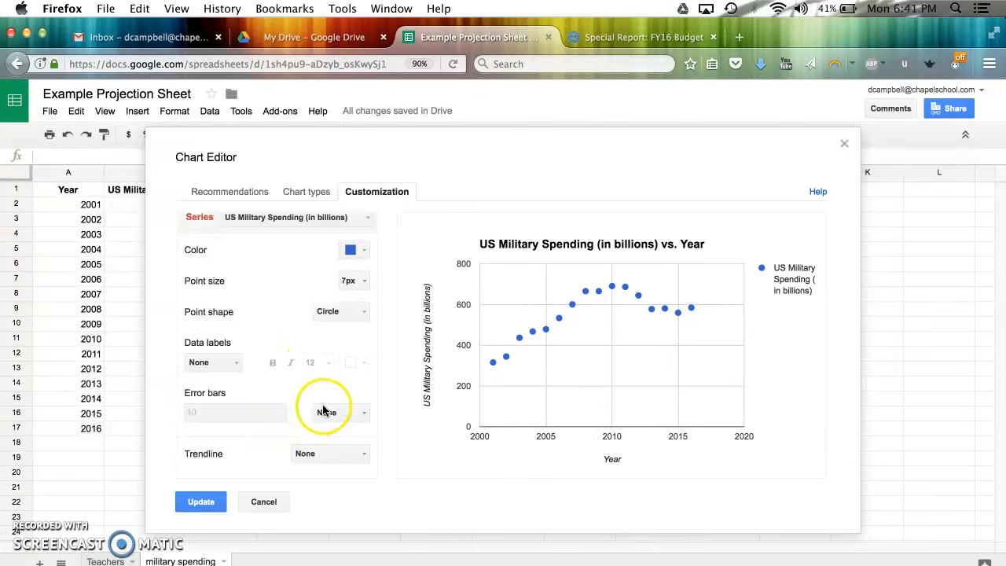
pyautogui.click(344, 460)
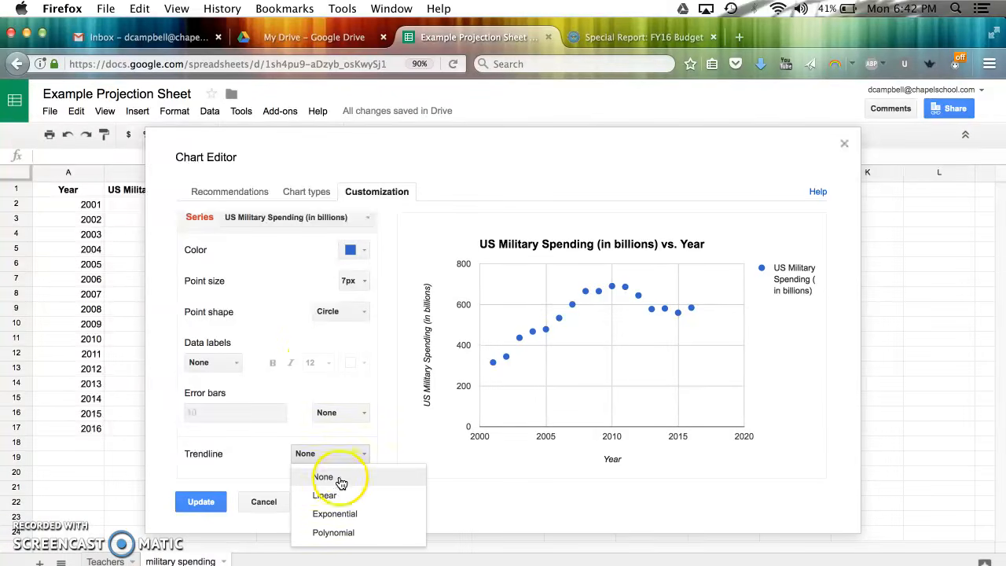
pyautogui.click(365, 534)
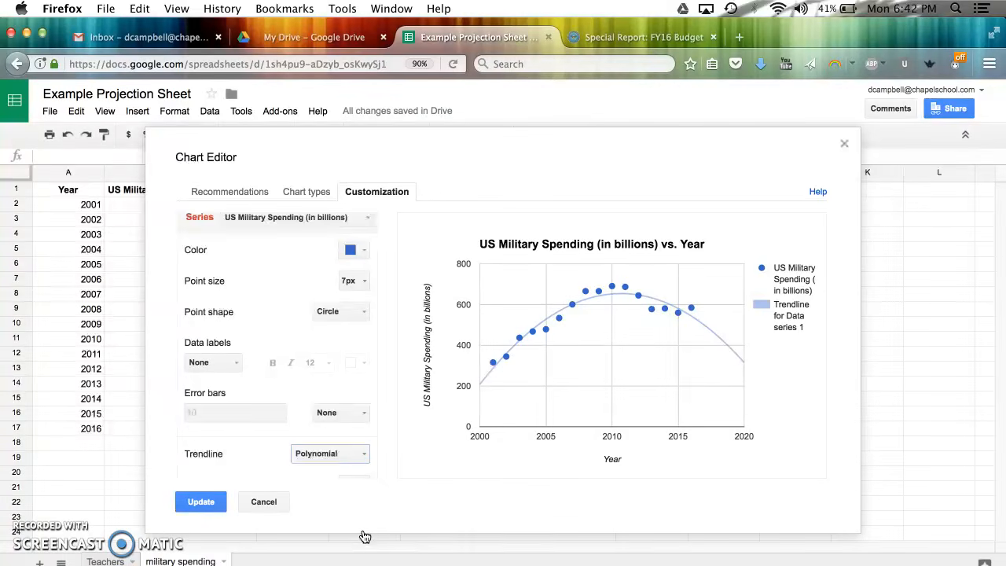
# Set the trendline's label to use its equation in the chart legend.
pyautogui.scroll(-2, 271, 460)
pyautogui.scroll(-1, 274, 458)
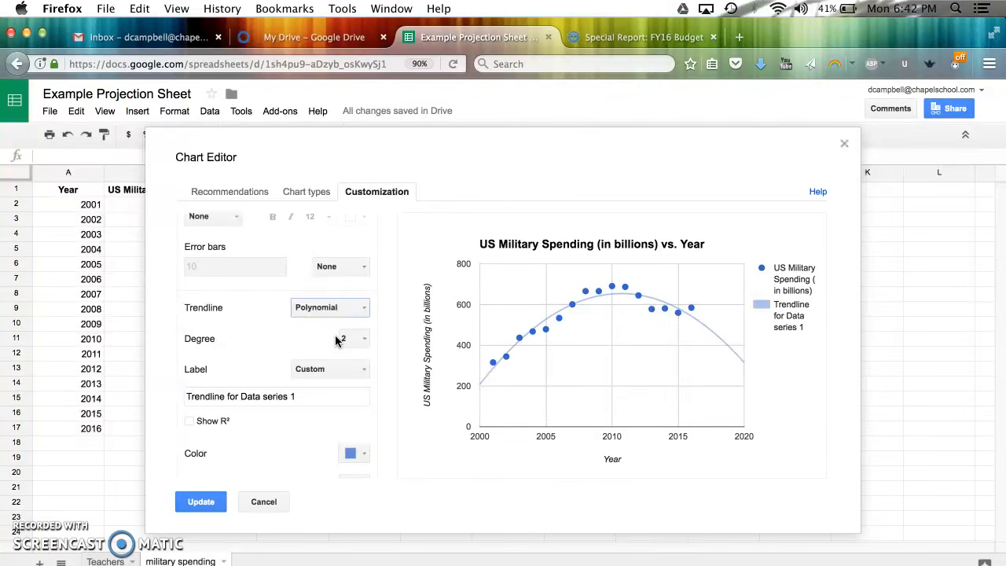
pyautogui.scroll(-3, 334, 339)
pyautogui.click(300, 405)
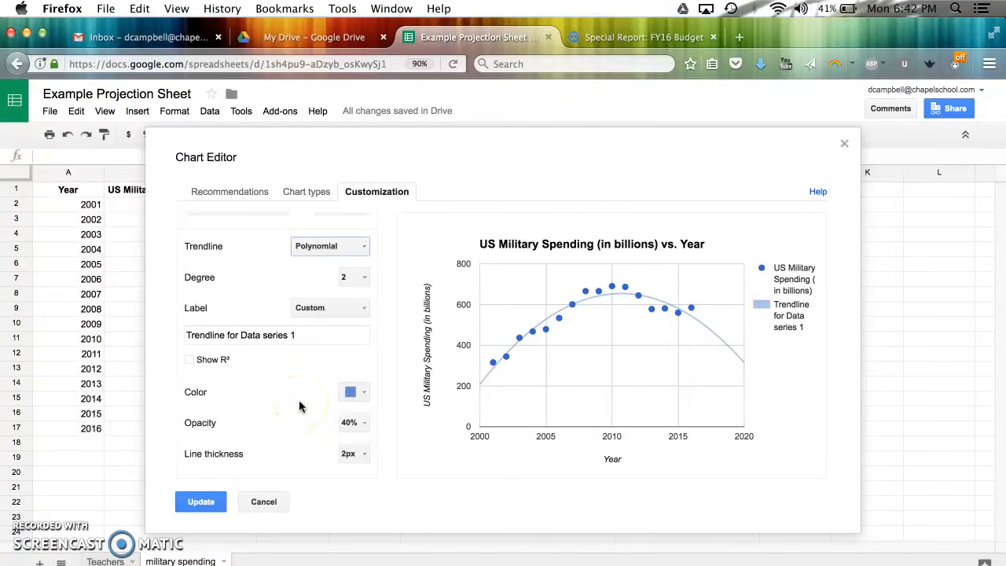
pyautogui.scroll(-2, 312, 429)
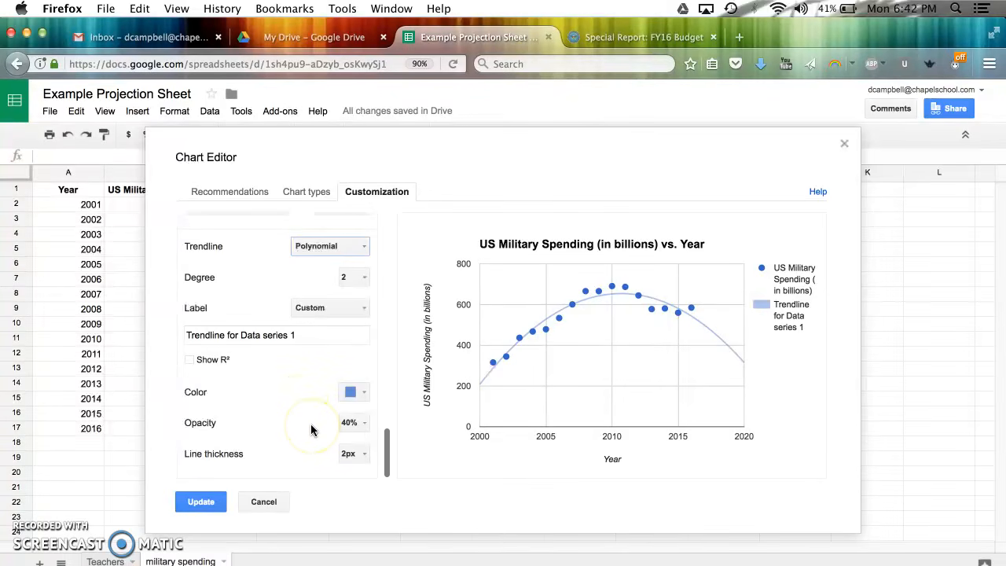
pyautogui.click(354, 309)
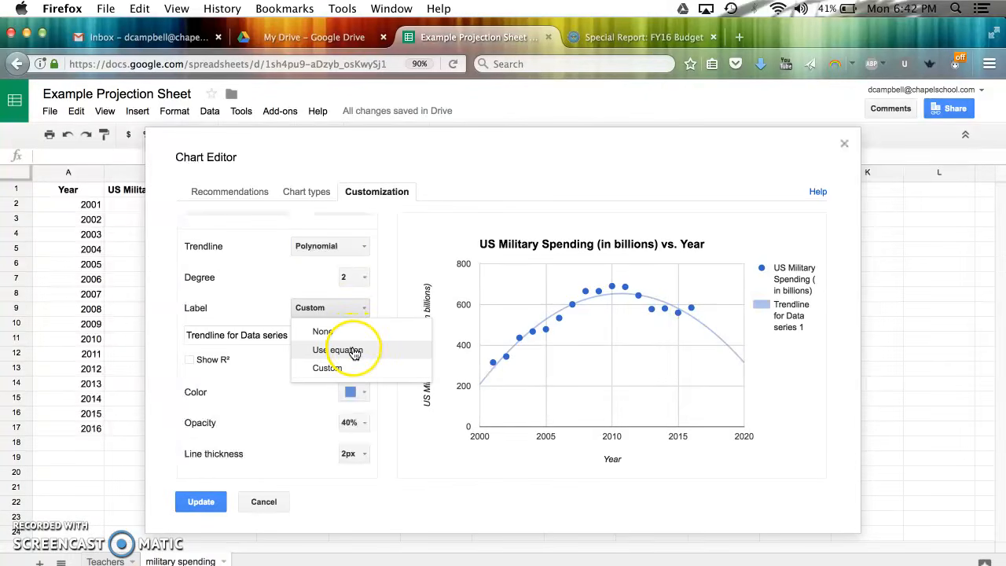
pyautogui.click(354, 351)
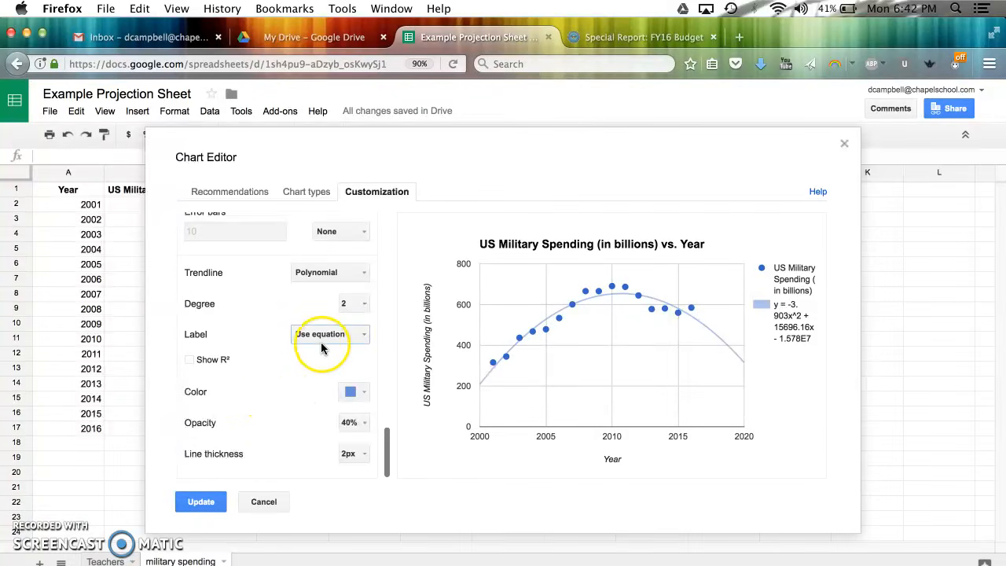
# Try polynomial degrees 3 and 5 for the trendline to compare how the curves fit the data.
pyautogui.click(354, 301)
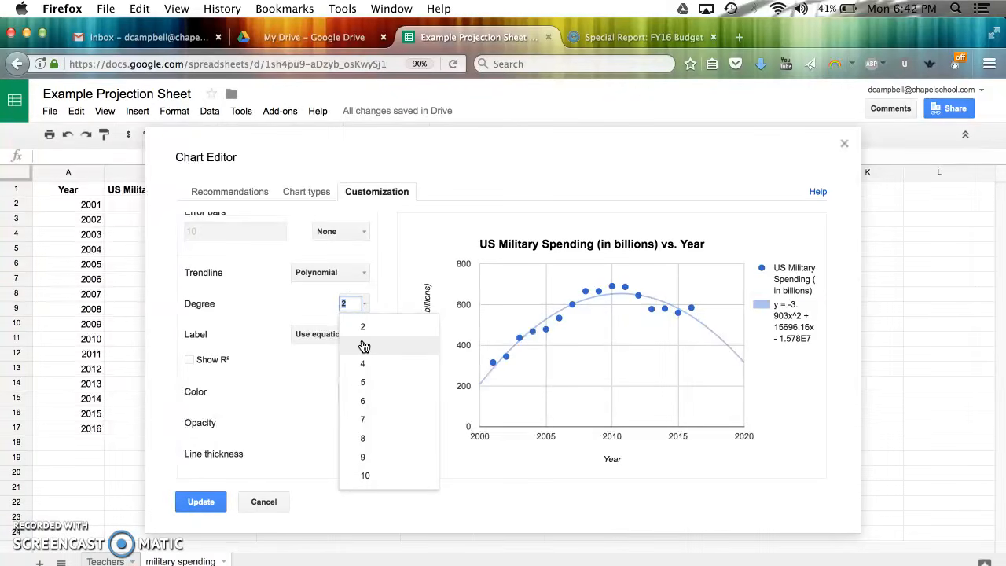
pyautogui.click(310, 377)
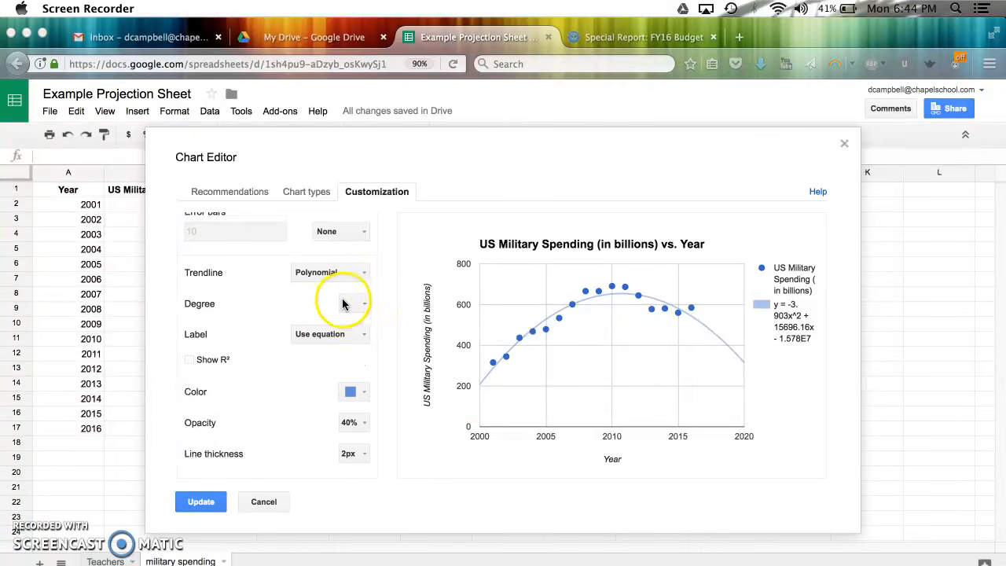
pyautogui.click(349, 304)
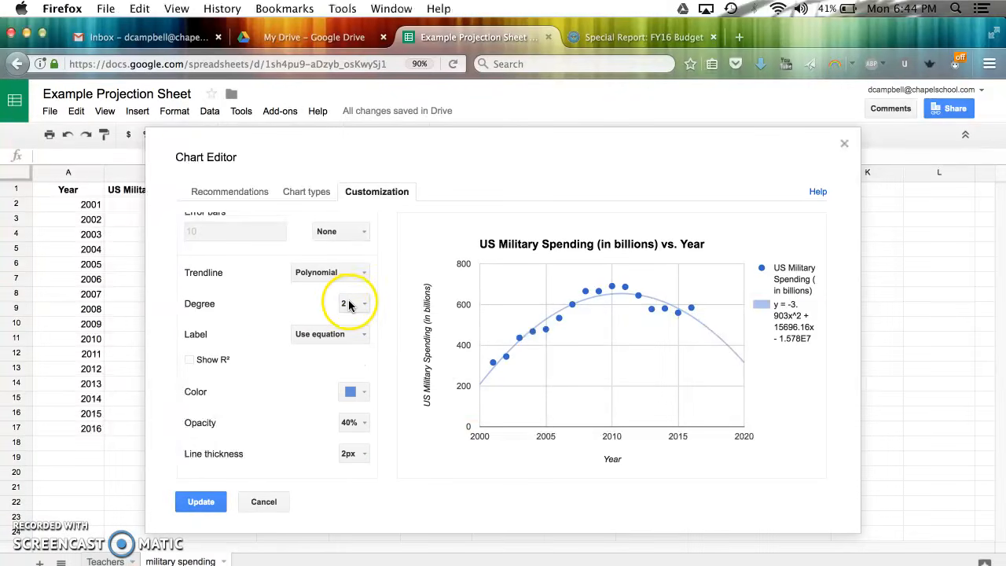
pyautogui.click(354, 303)
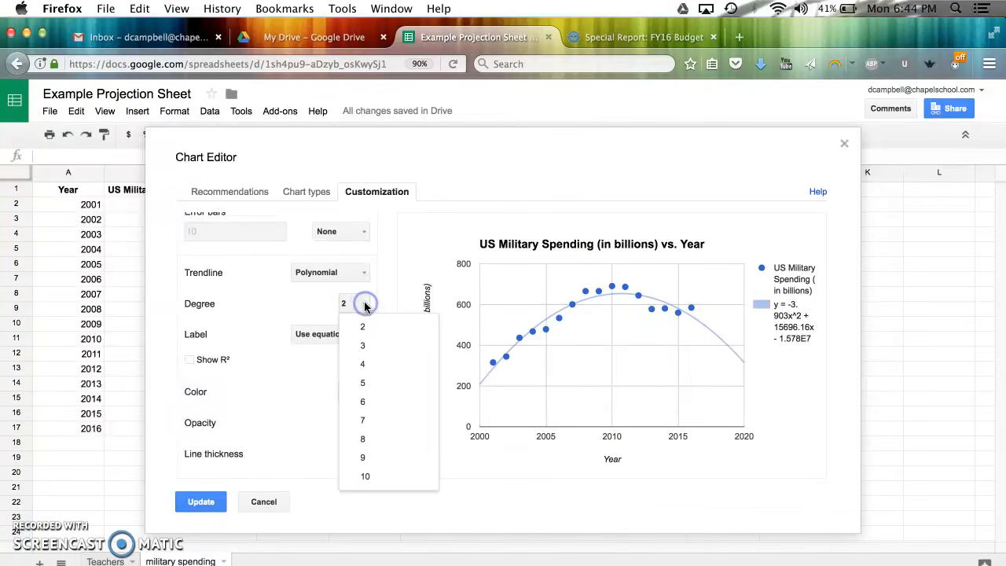
pyautogui.click(375, 349)
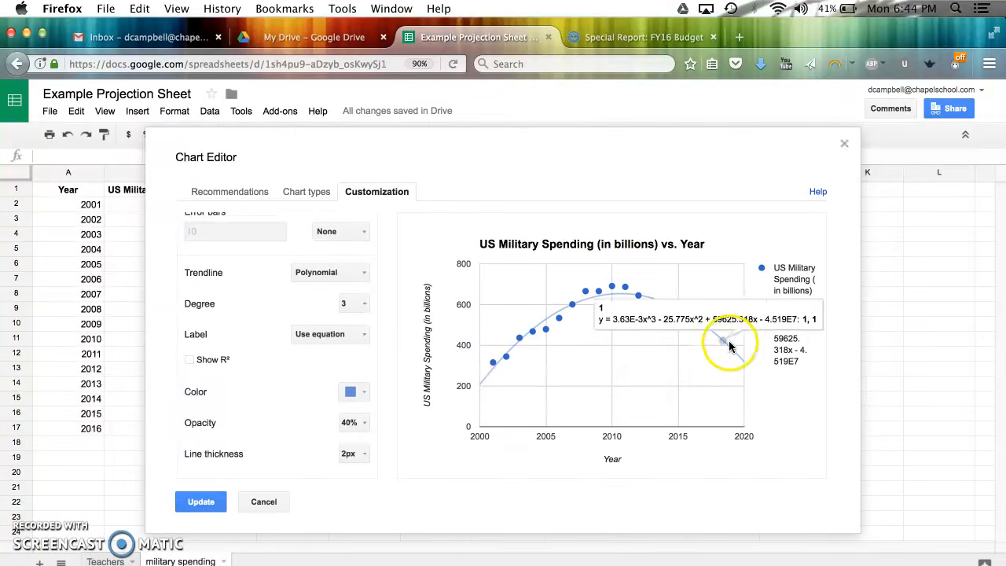
pyautogui.click(356, 305)
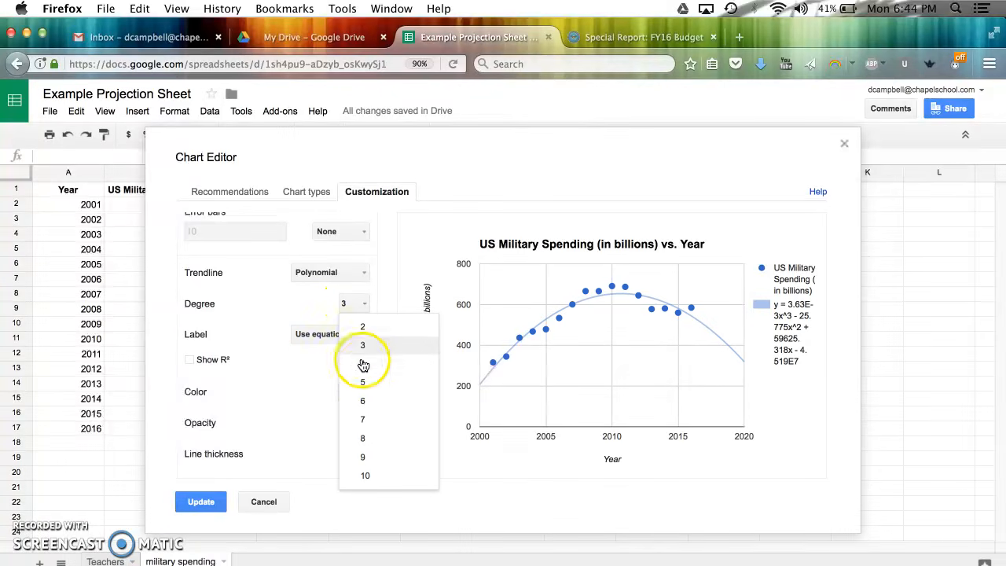
pyautogui.click(370, 381)
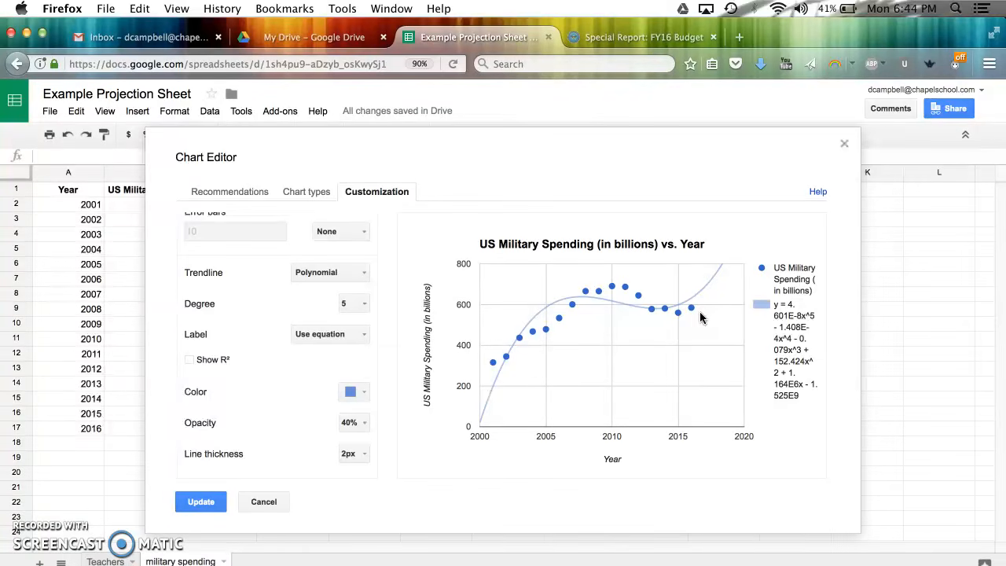
# Set the trendline's polynomial degree to 2 and apply the customization to the chart.
pyautogui.click(354, 302)
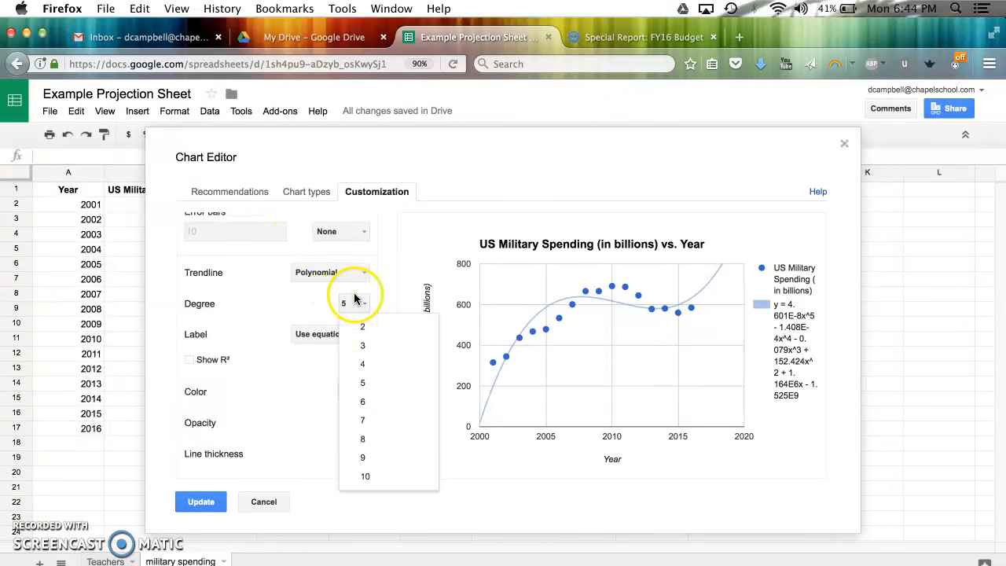
pyautogui.click(370, 329)
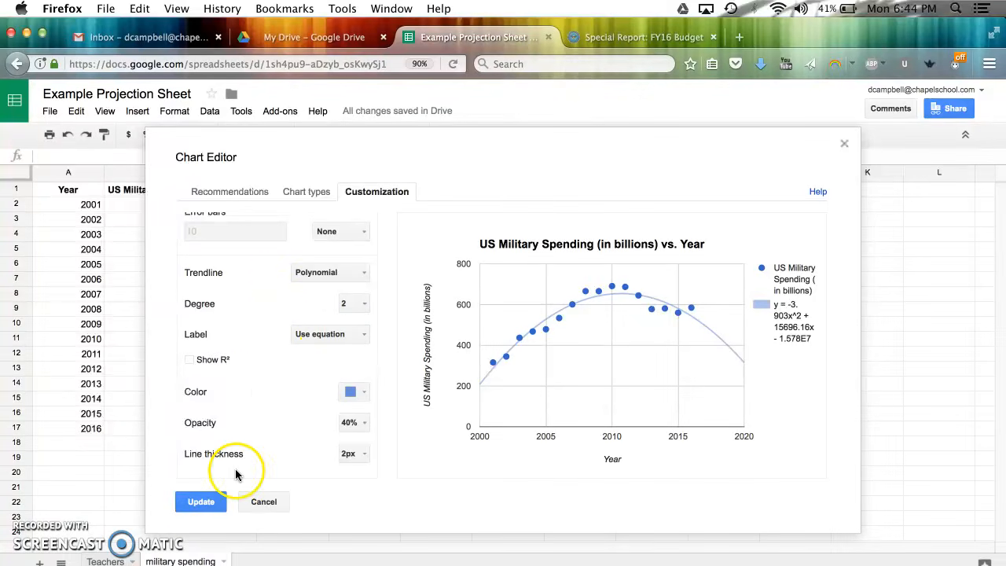
pyautogui.click(208, 506)
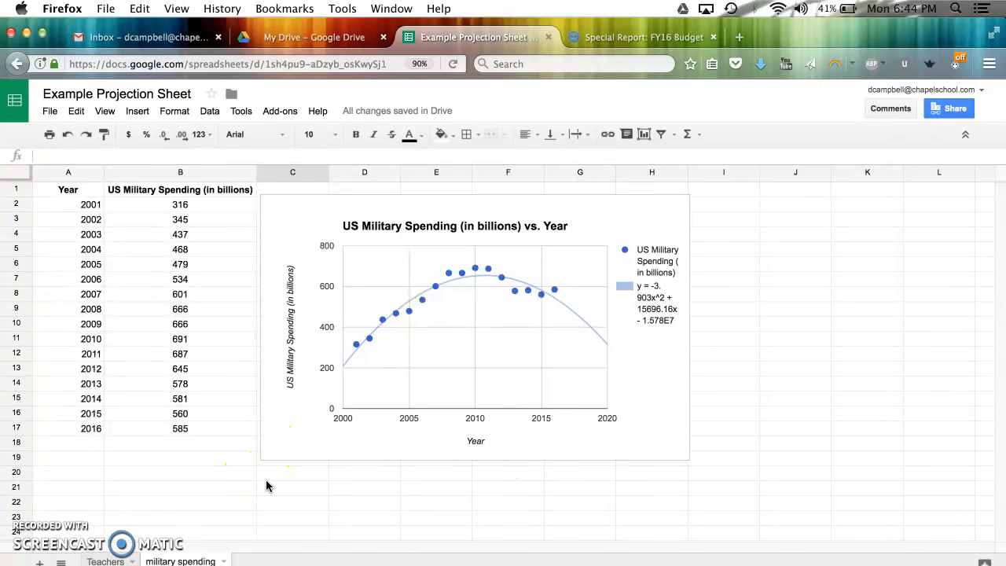
# Begin a projection formula in cell B18 with the trendline's squared term for the year 2050, =-3.903*2050^2.
pyautogui.click(137, 445)
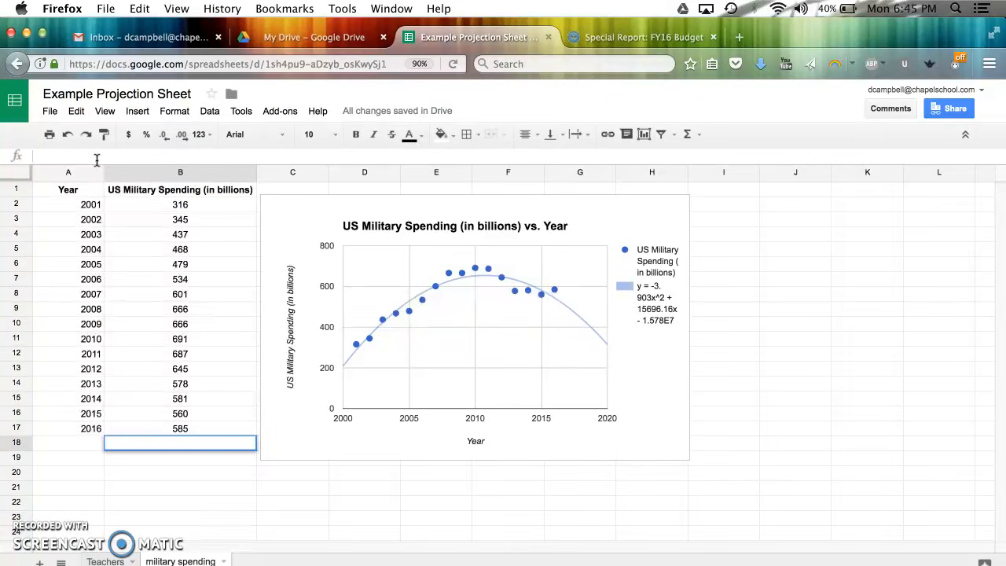
pyautogui.write('=-')
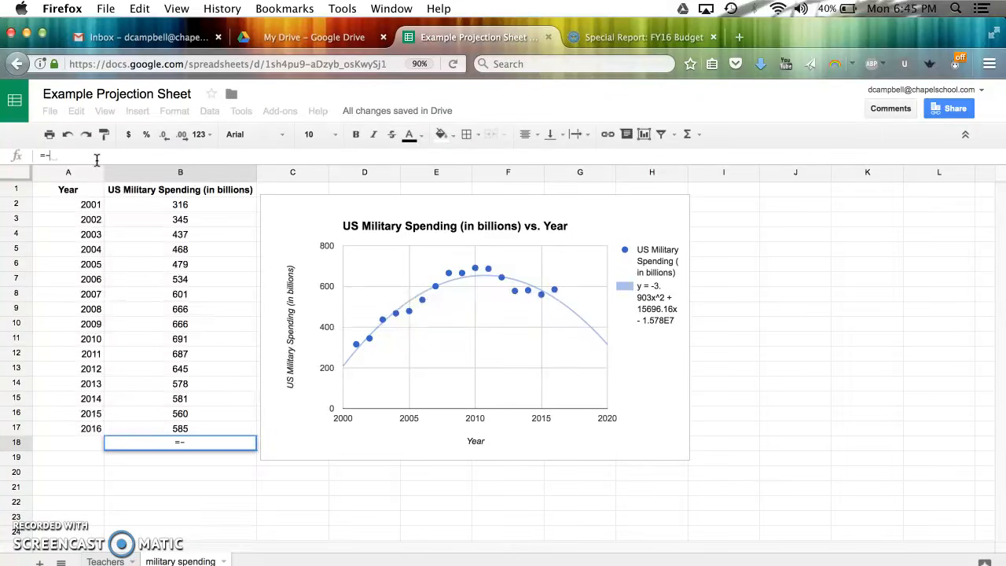
pyautogui.write('3.903')
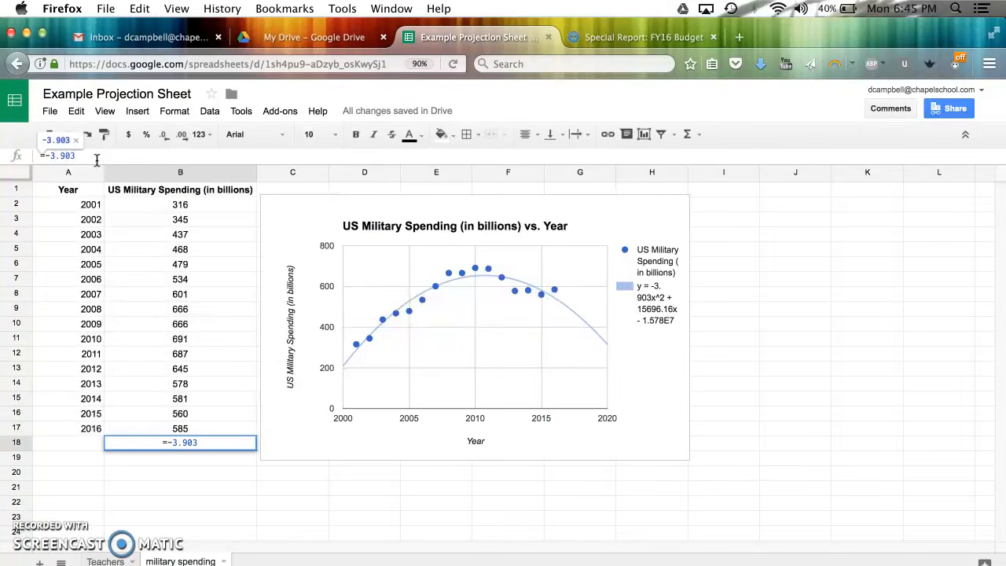
pyautogui.write('x')
pyautogui.press('BackSpace')
pyautogui.write('*')
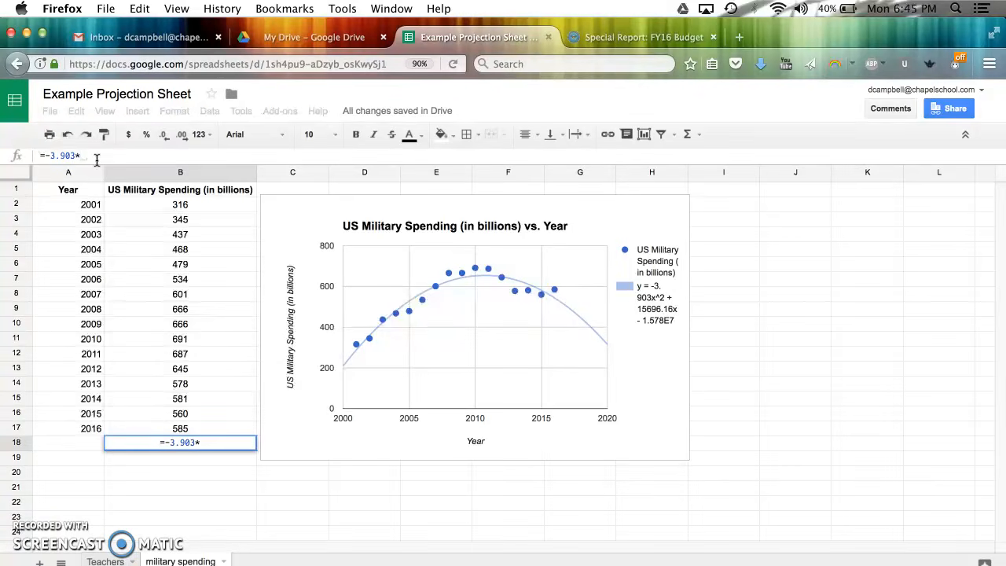
pyautogui.write('2050')
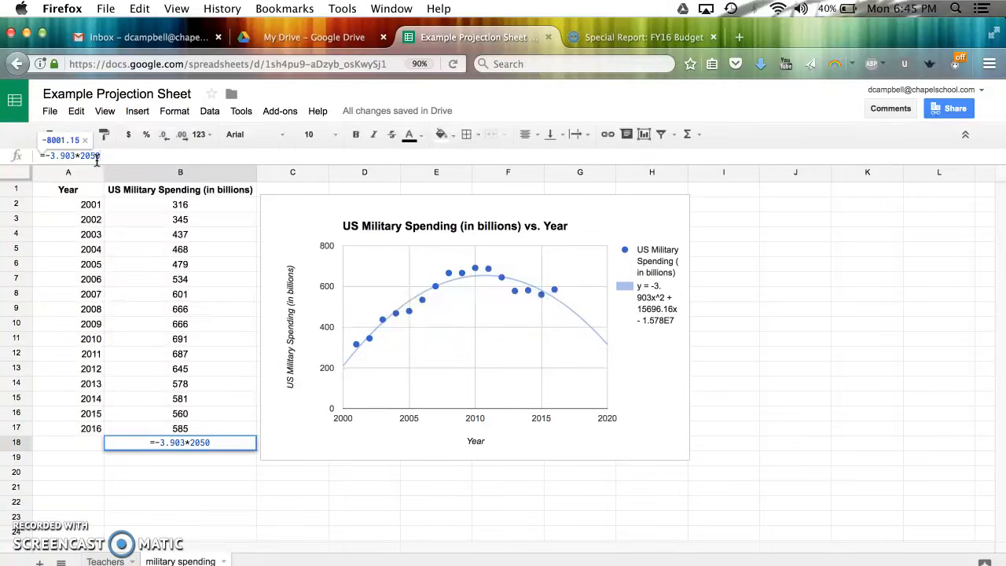
pyautogui.write('^2')
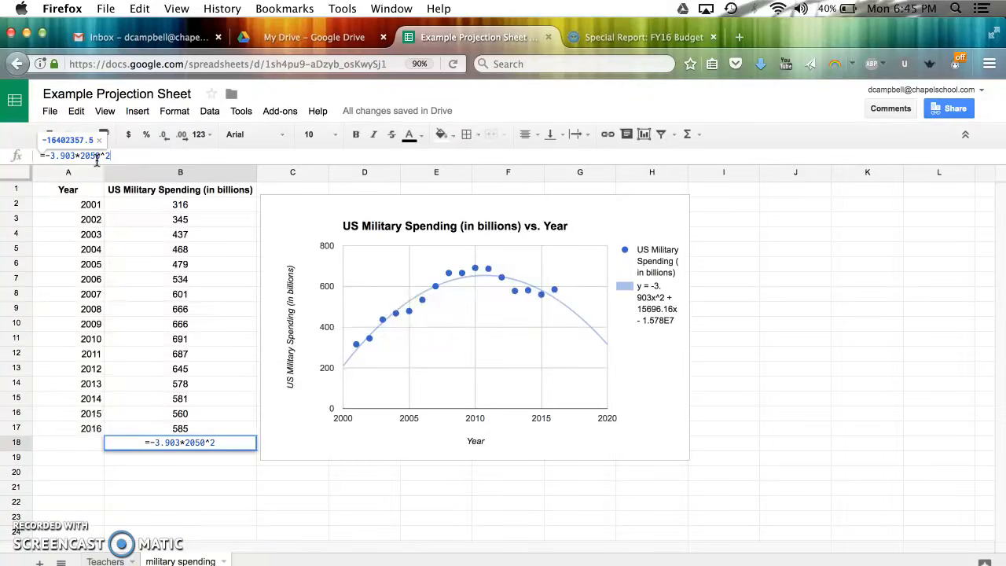
# Add the trendline's linear term for the year 2050, +15696.16*2050, to the projection formula in cell B18.
pyautogui.write('+')
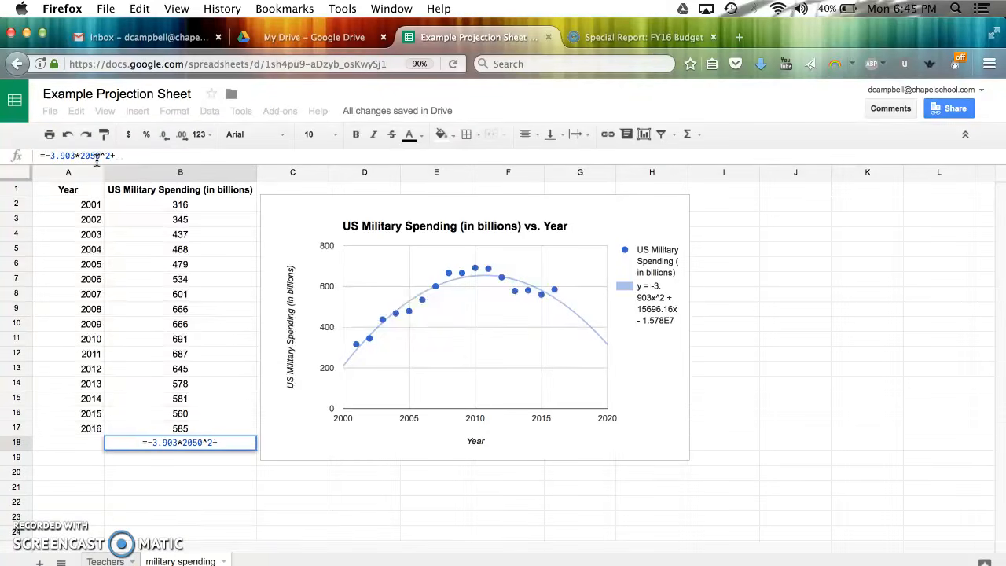
pyautogui.write('15696')
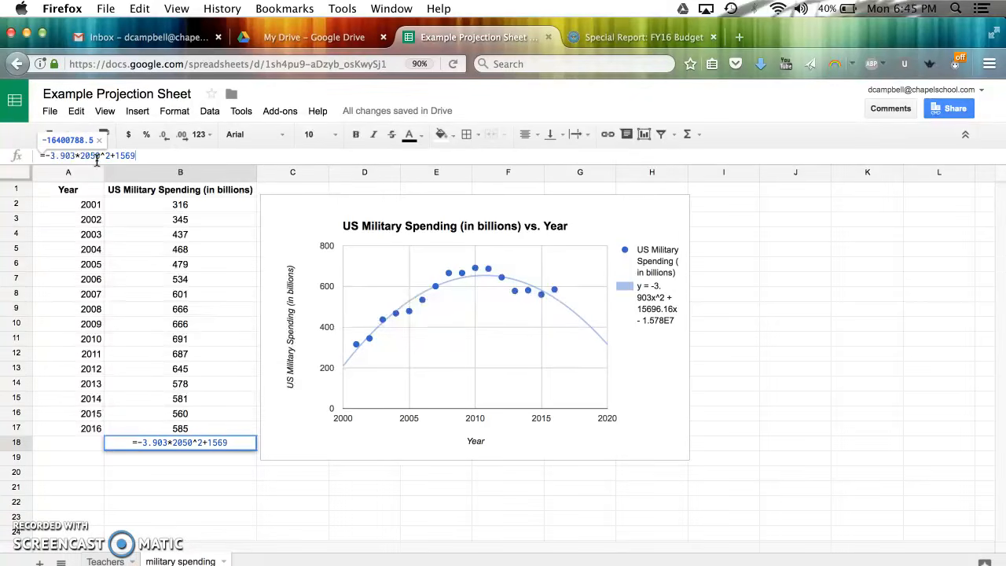
pyautogui.write('16')
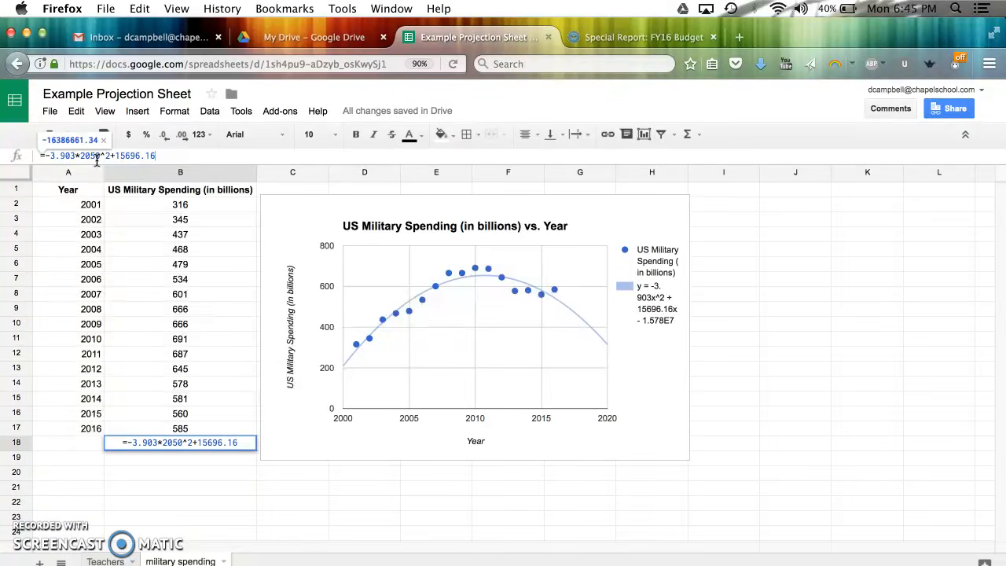
pyautogui.write('x')
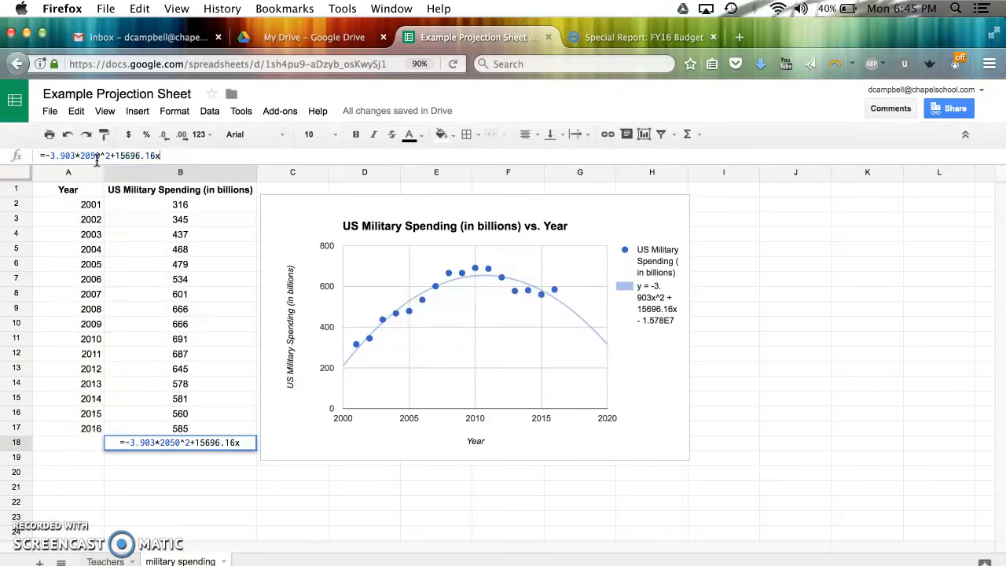
pyautogui.press('BackSpace')
pyautogui.write('*')
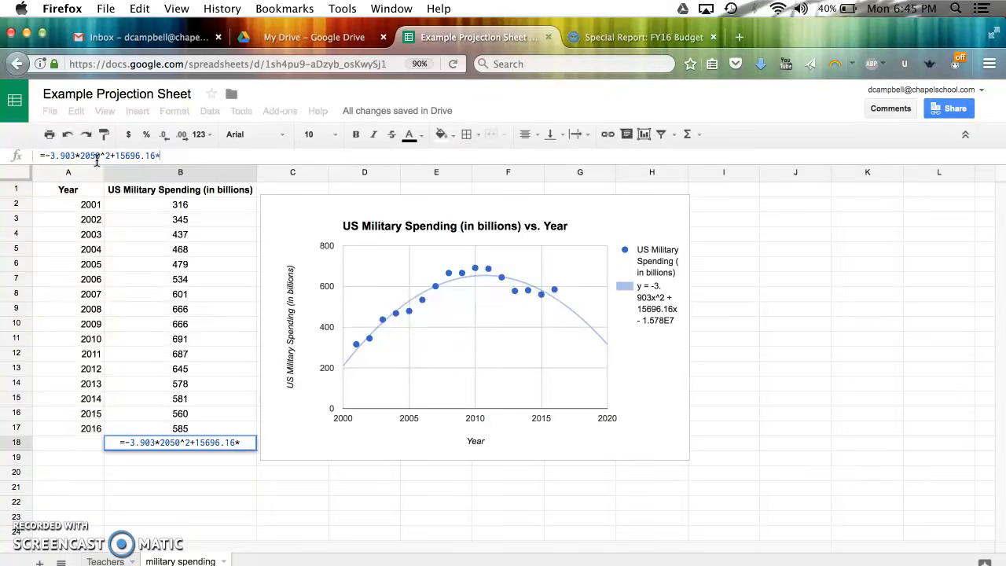
pyautogui.write('2050')
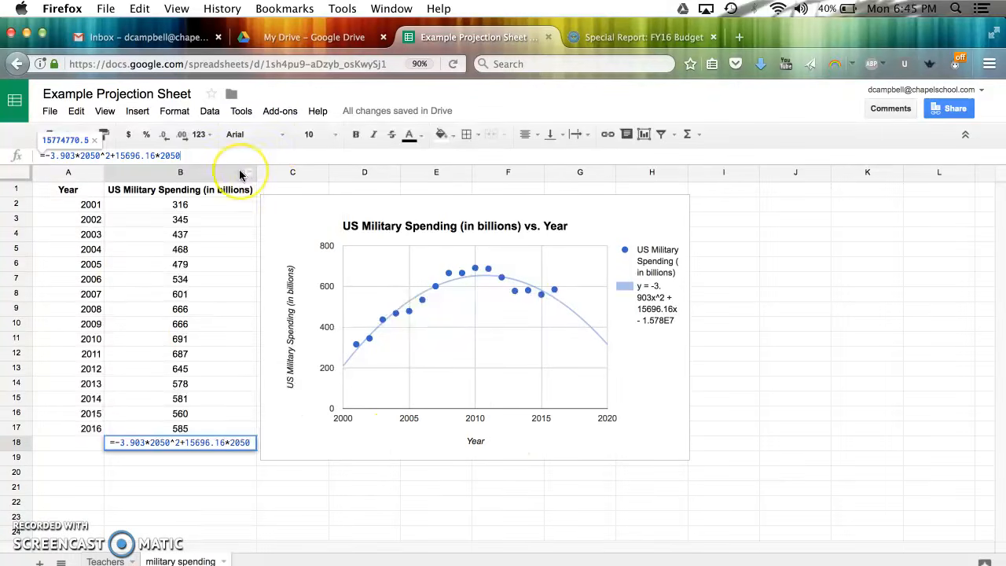
# Complete the B18 projection formula by subtracting the trendline's constant, 1.578E7, and select the calculated cell.
pyautogui.write('-')
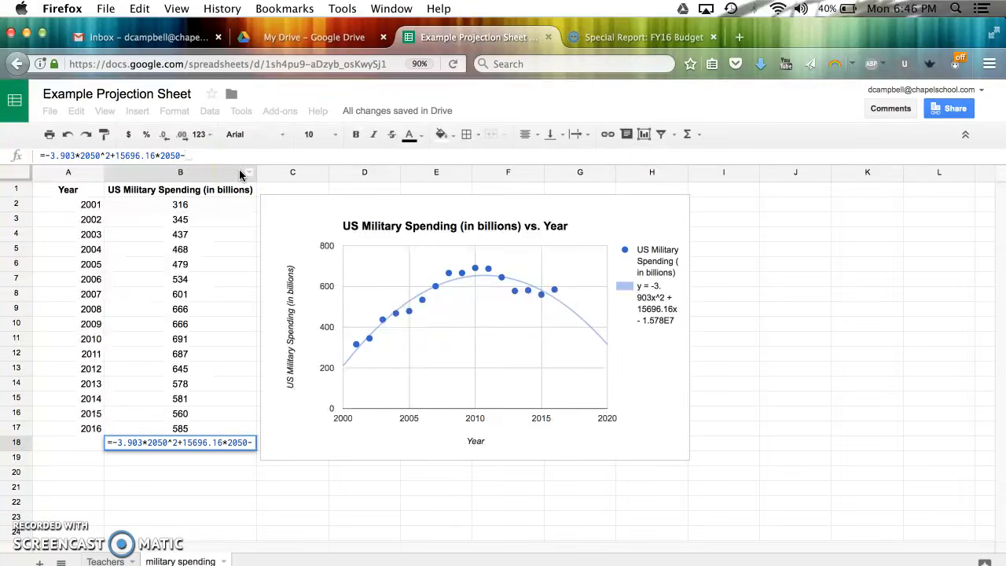
pyautogui.write('1.')
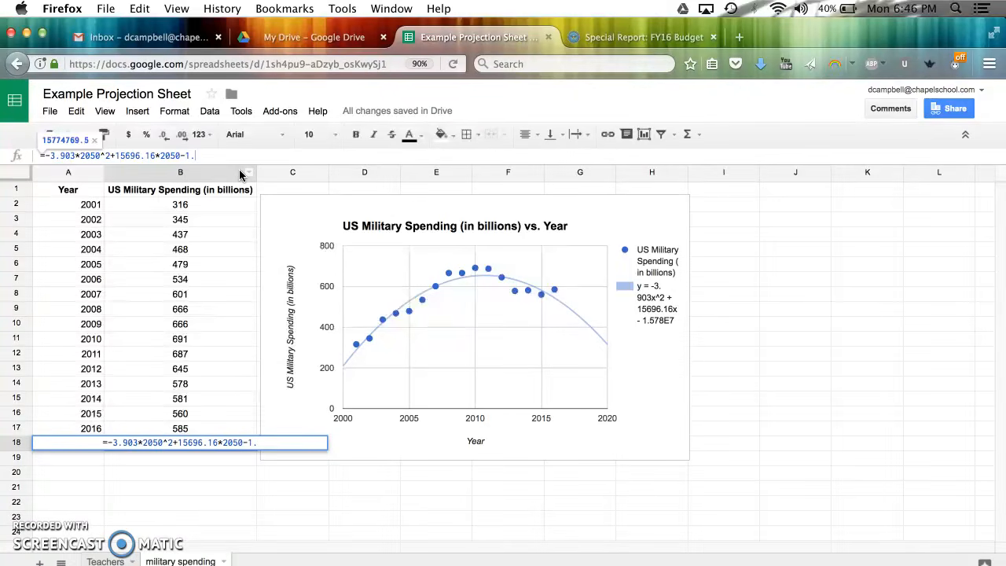
pyautogui.write('57')
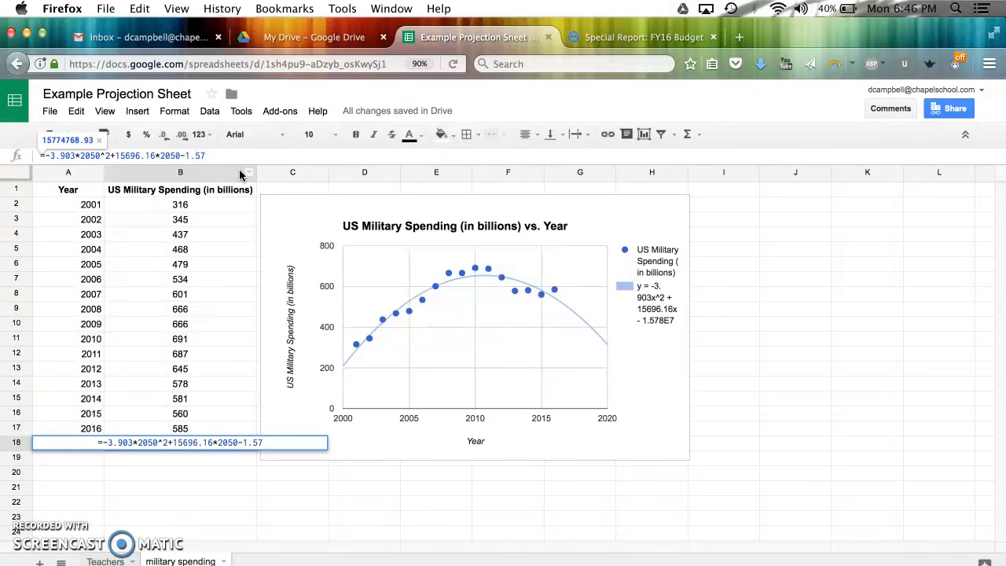
pyautogui.write('8E7')
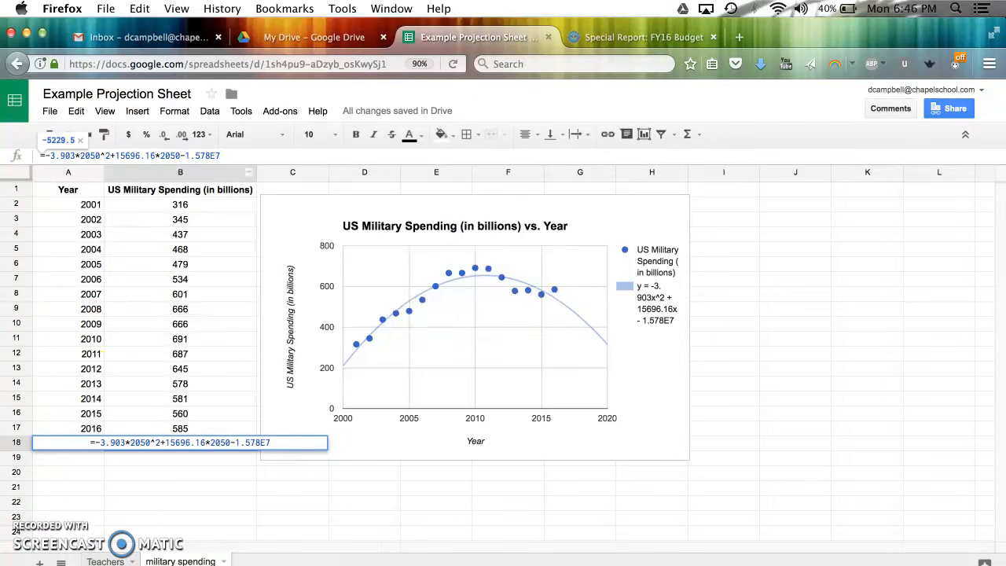
pyautogui.press('Return')
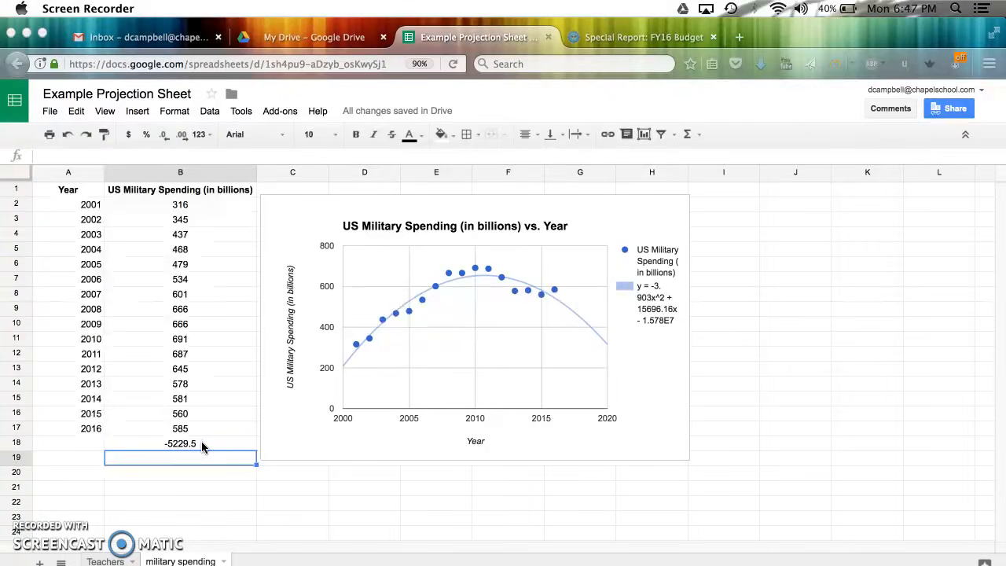
pyautogui.click(203, 443)
pyautogui.click(179, 445)
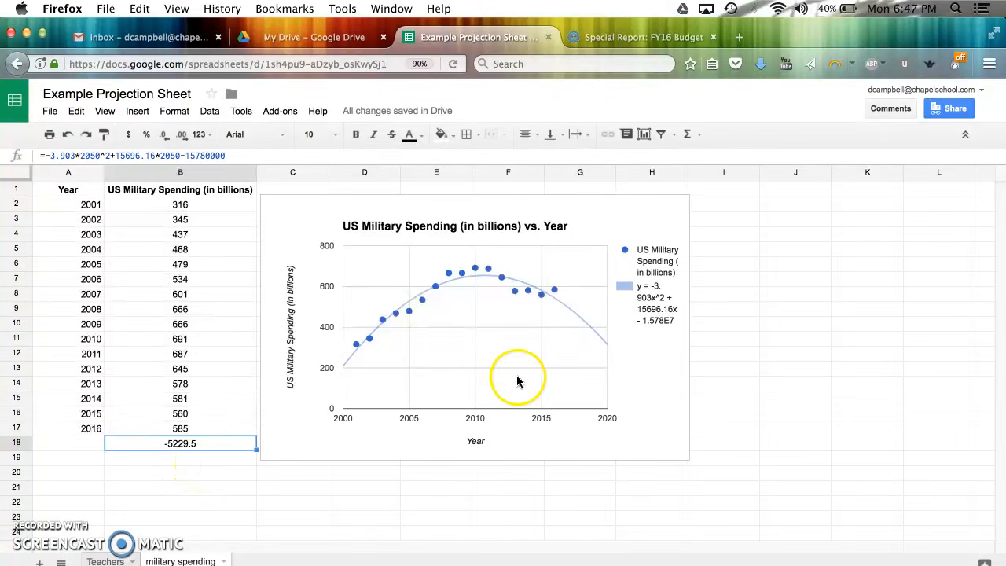
# Change the military spending chart's trendline type to Linear and update the chart.
pyautogui.click(679, 209)
pyautogui.click(680, 204)
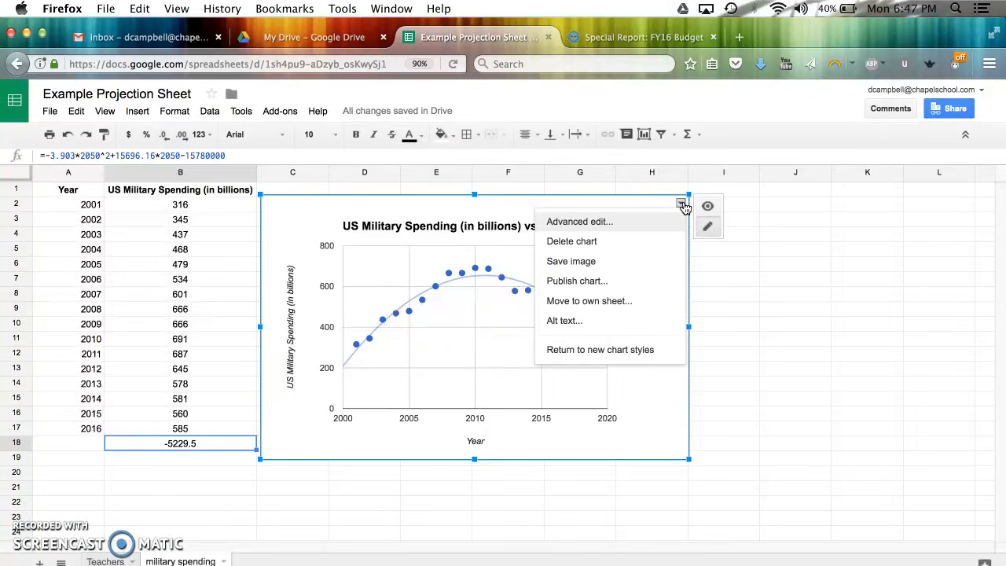
pyautogui.click(599, 226)
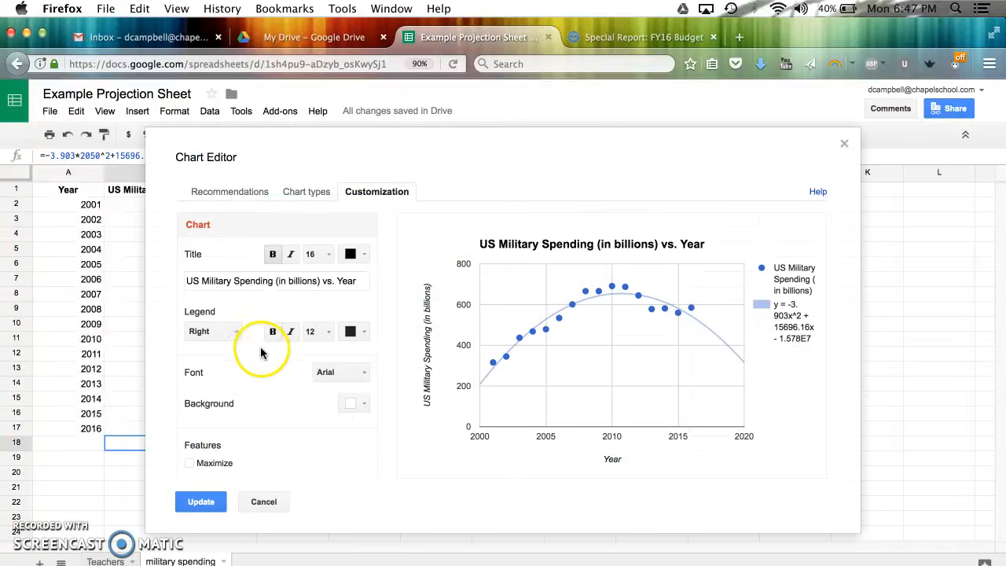
pyautogui.scroll(-10, 265, 378)
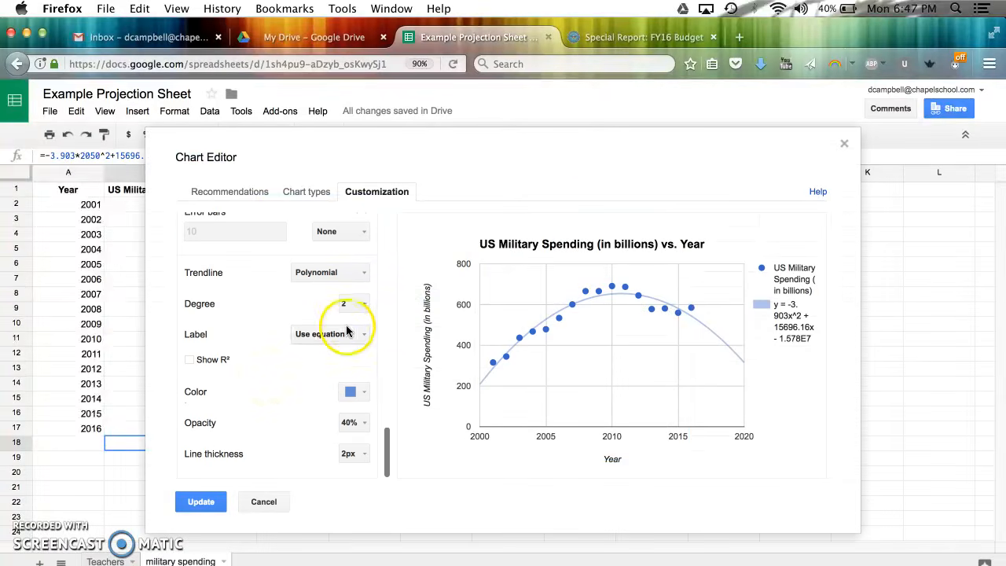
pyautogui.click(349, 272)
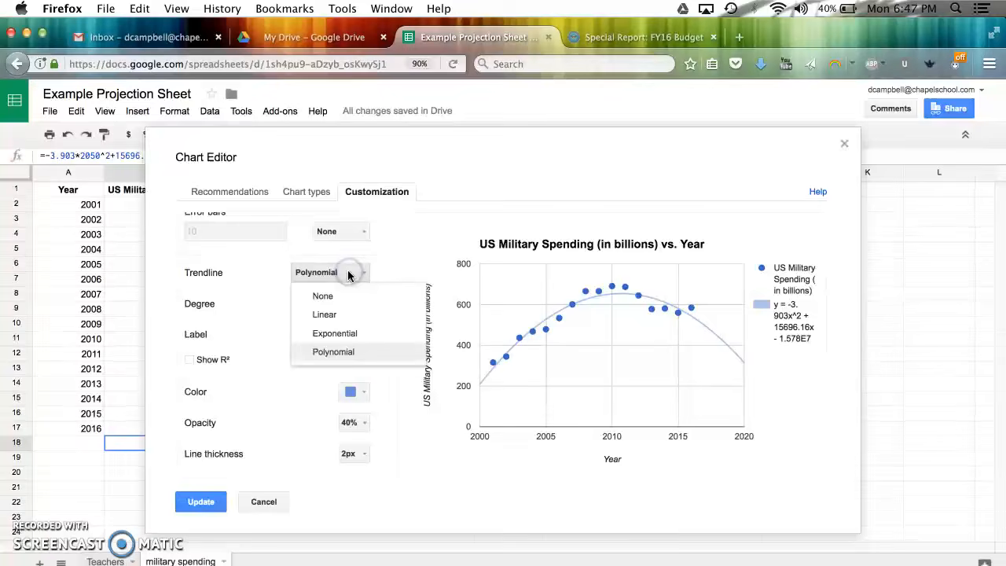
pyautogui.click(347, 314)
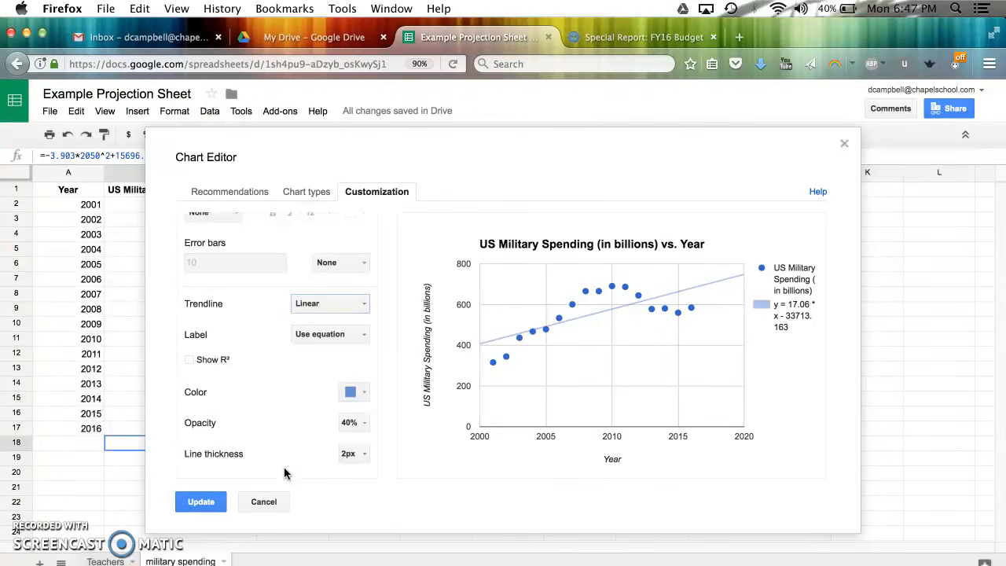
pyautogui.click(200, 503)
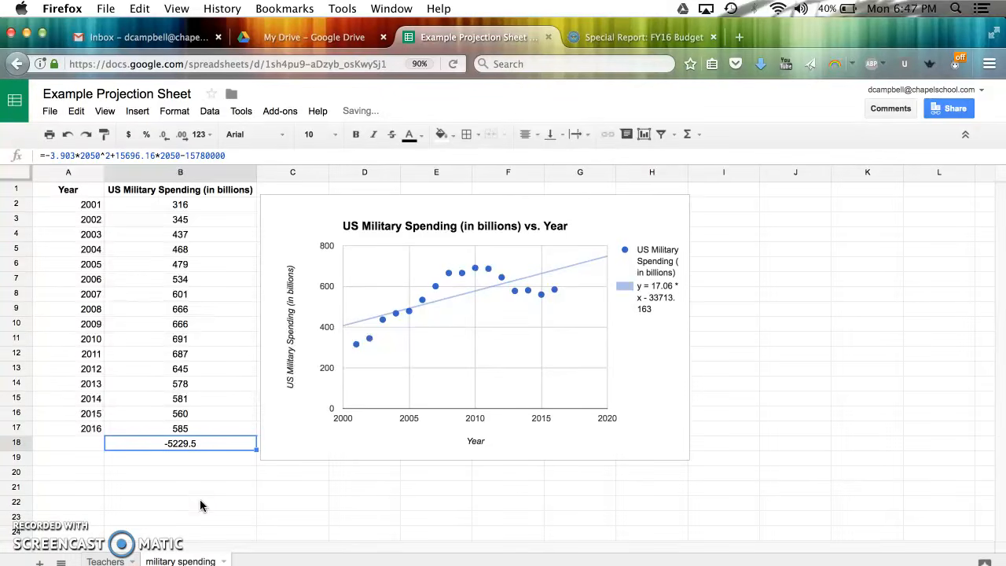
# Replace the projection in cell B18 with the linear trendline formula for 2050, =17.06*2050-33713.163.
pyautogui.click(192, 447)
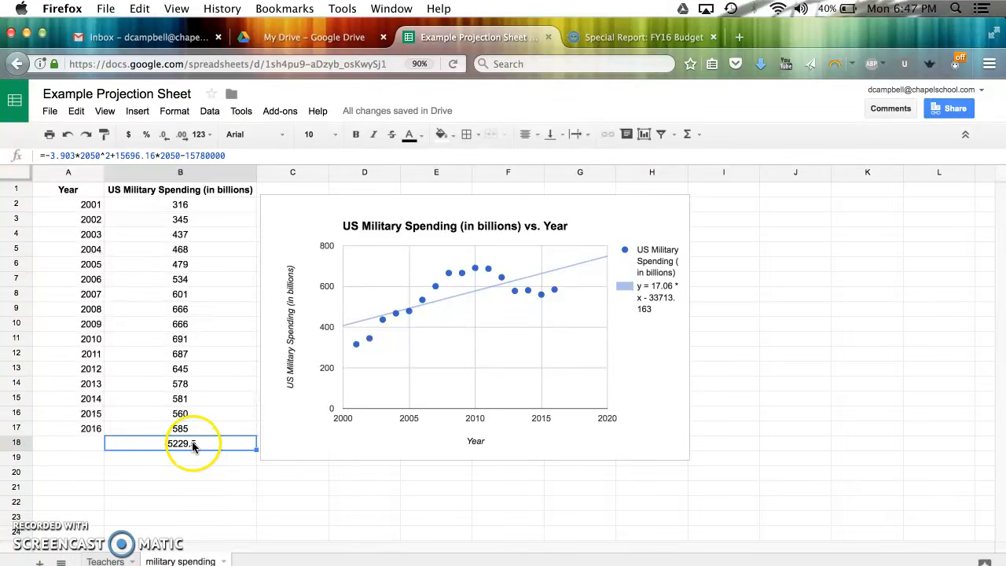
pyautogui.press('Delete')
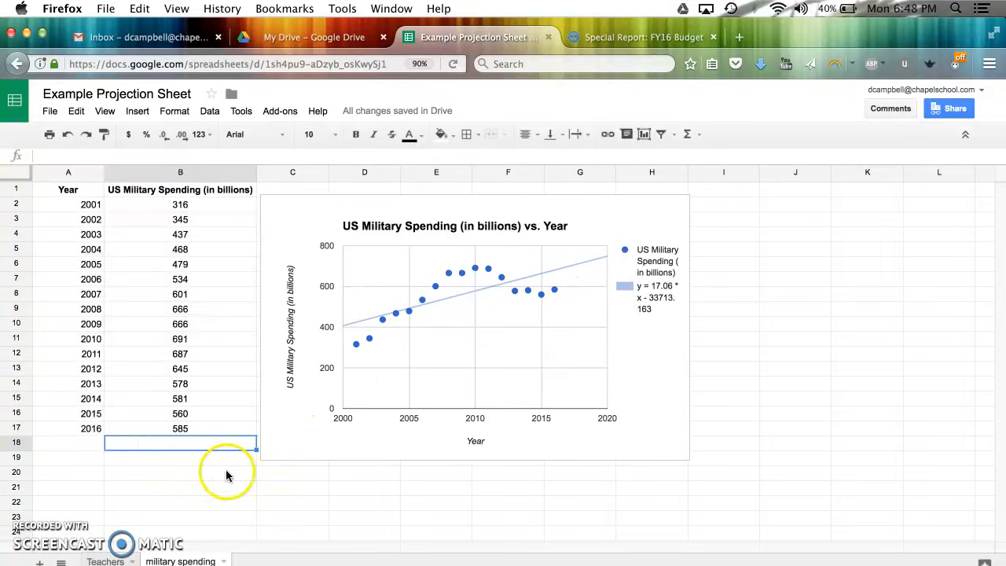
pyautogui.click(59, 156)
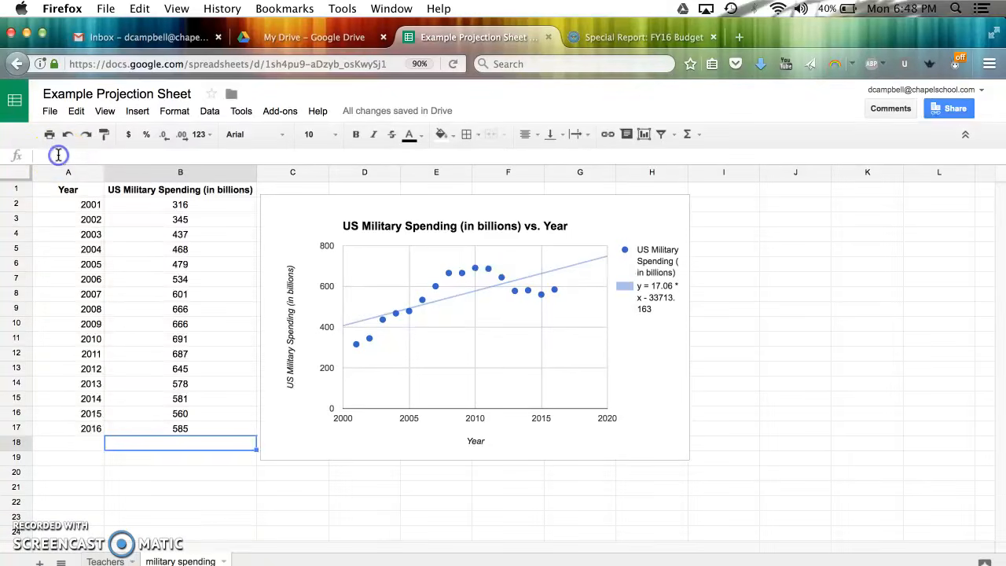
pyautogui.write('=')
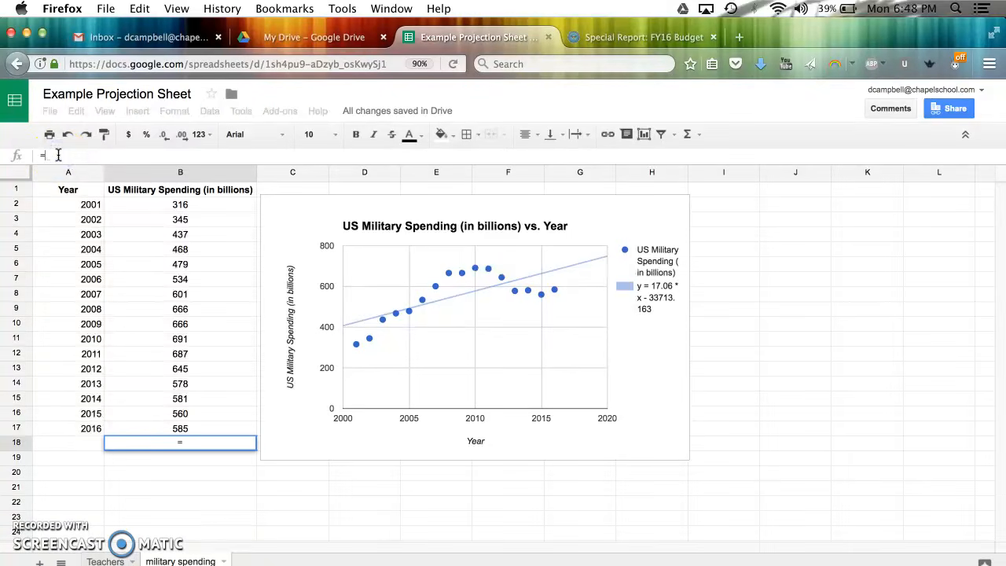
pyautogui.write('1')
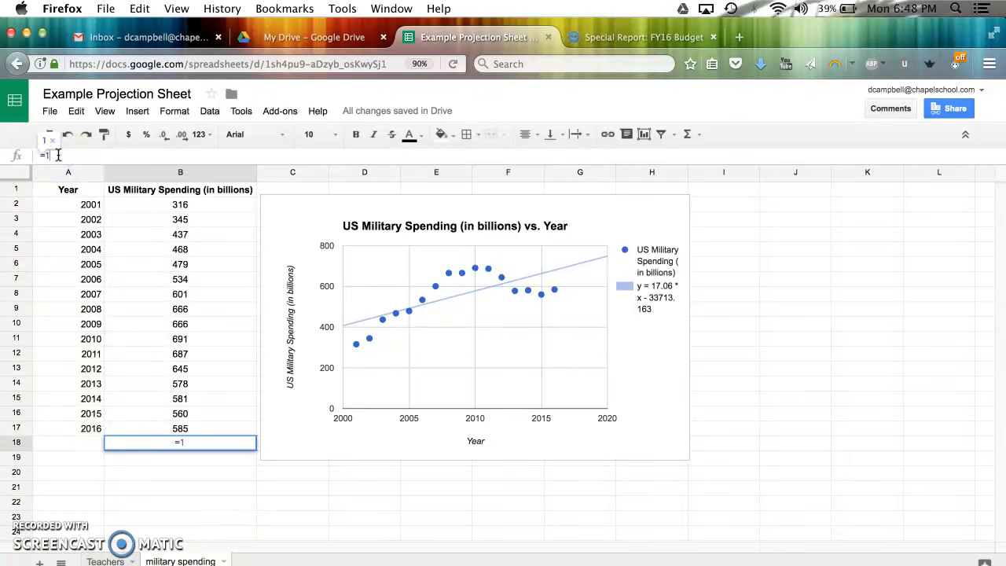
pyautogui.write('7.06')
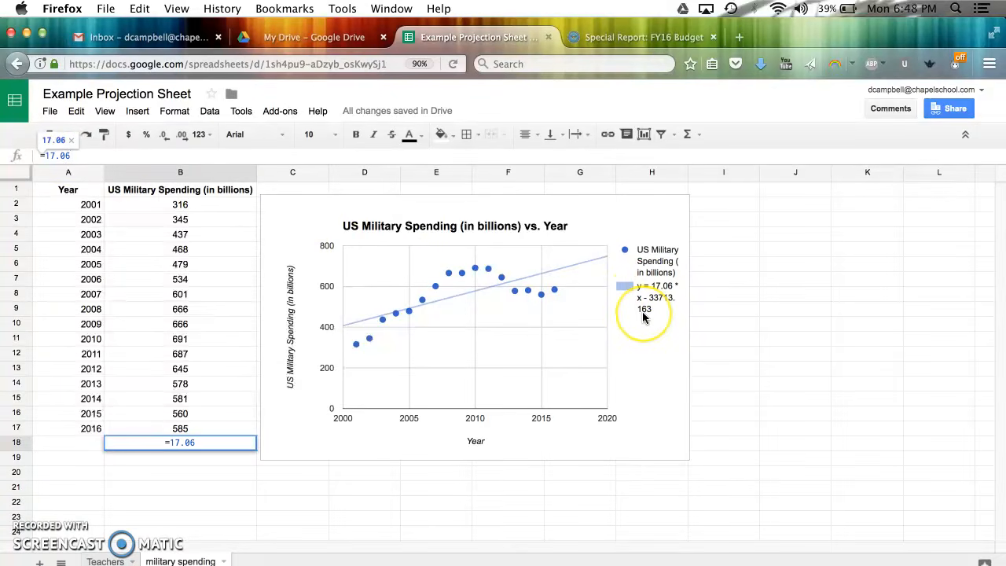
pyautogui.write('*')
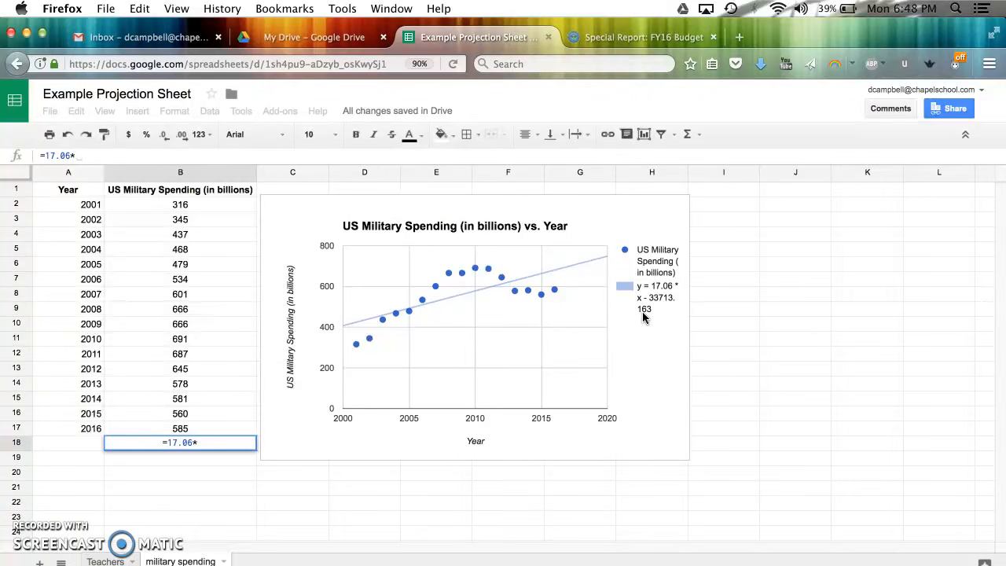
pyautogui.write('2050')
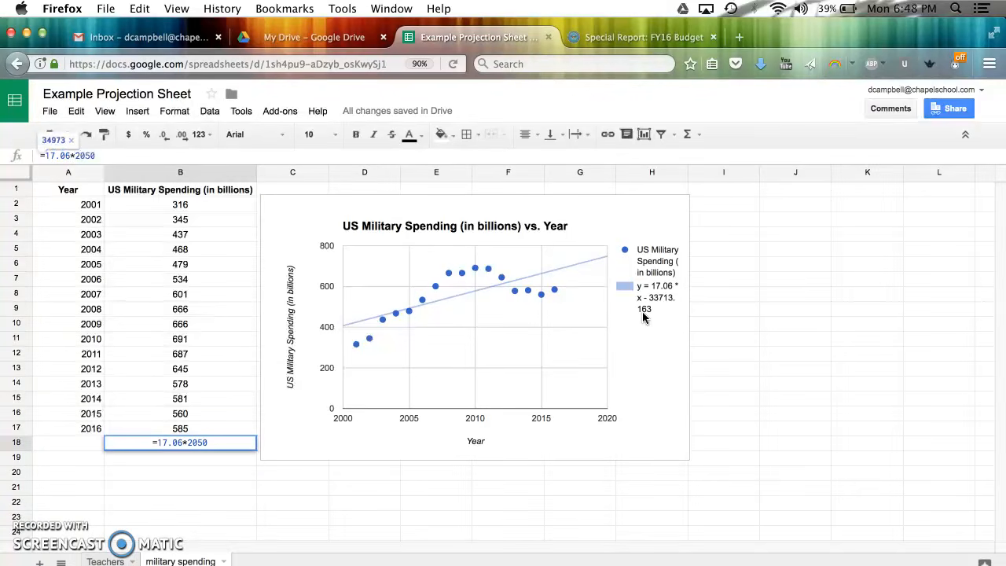
pyautogui.write('-33')
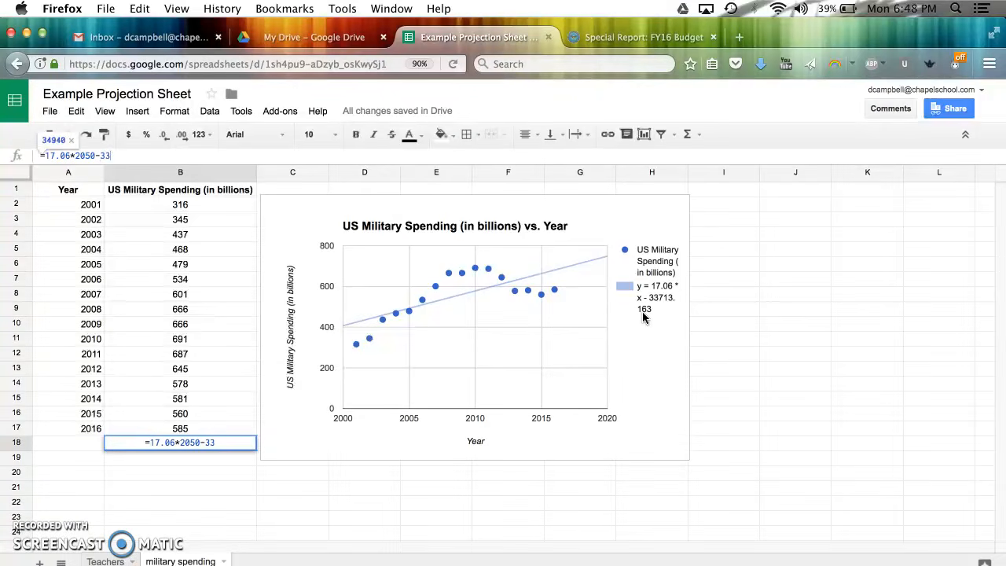
pyautogui.write('713.163')
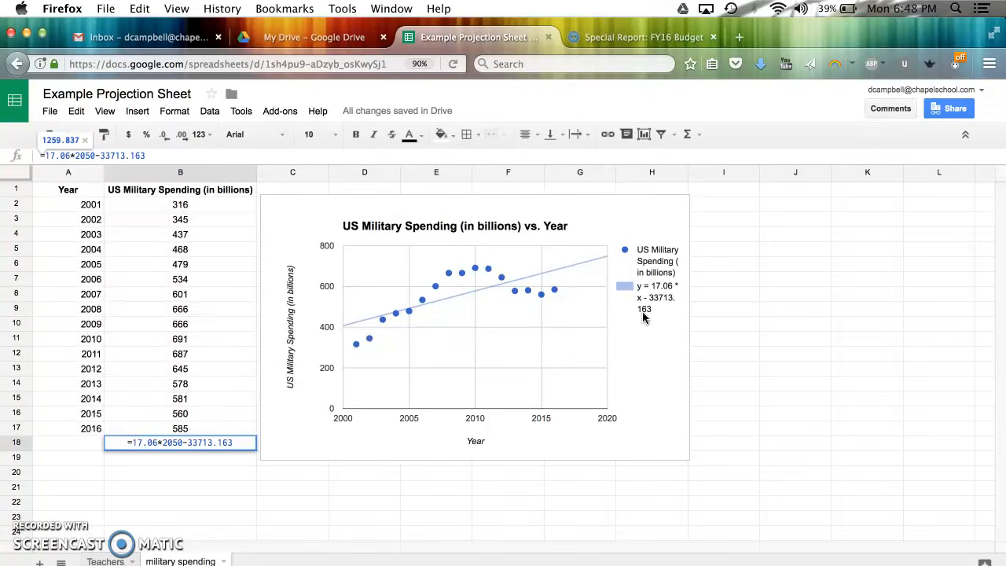
pyautogui.press('Return')
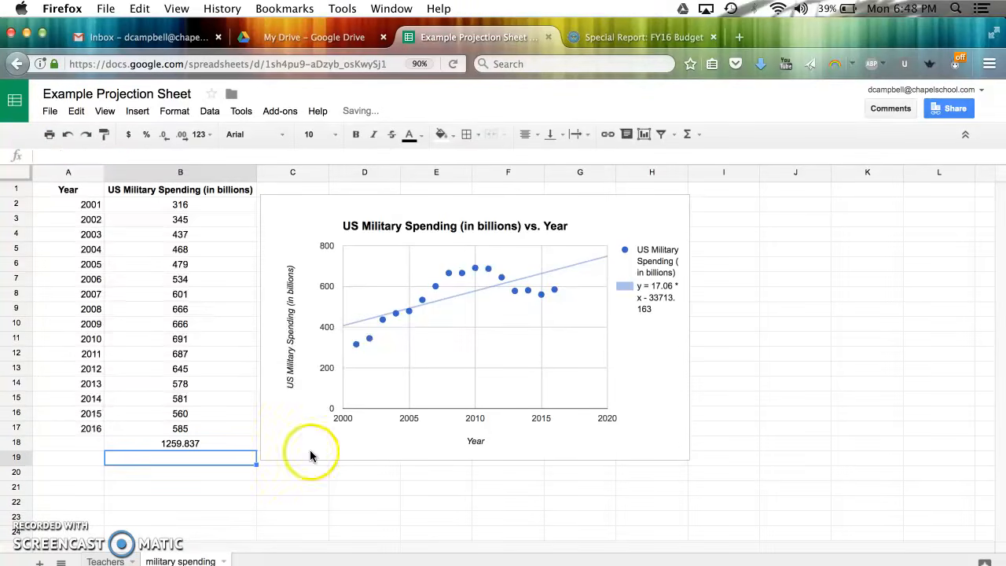
# Enter 2050 as the projection's year in cell A18 and select the projected spending value in B18.
pyautogui.click(77, 447)
pyautogui.write('2050')
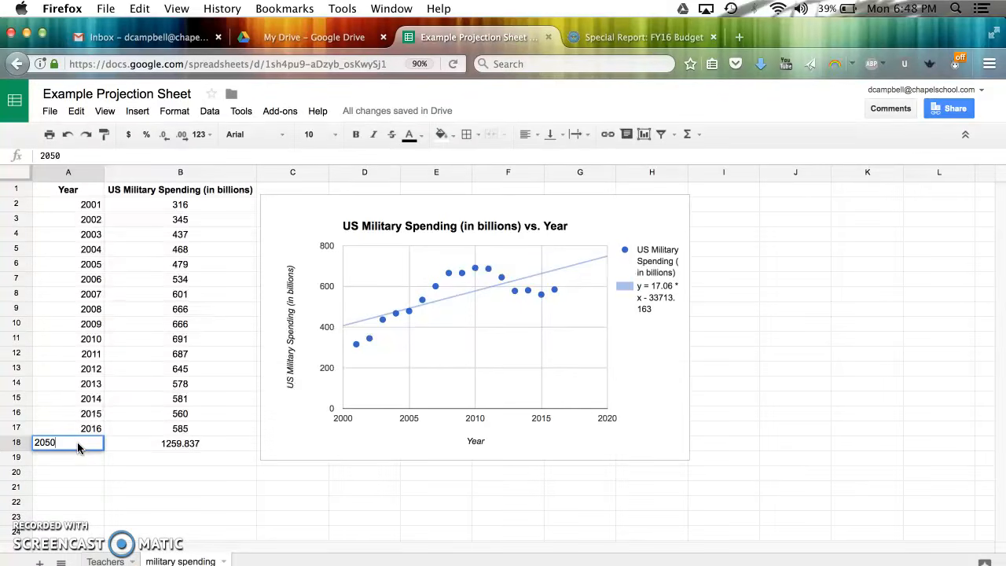
pyautogui.press('Return')
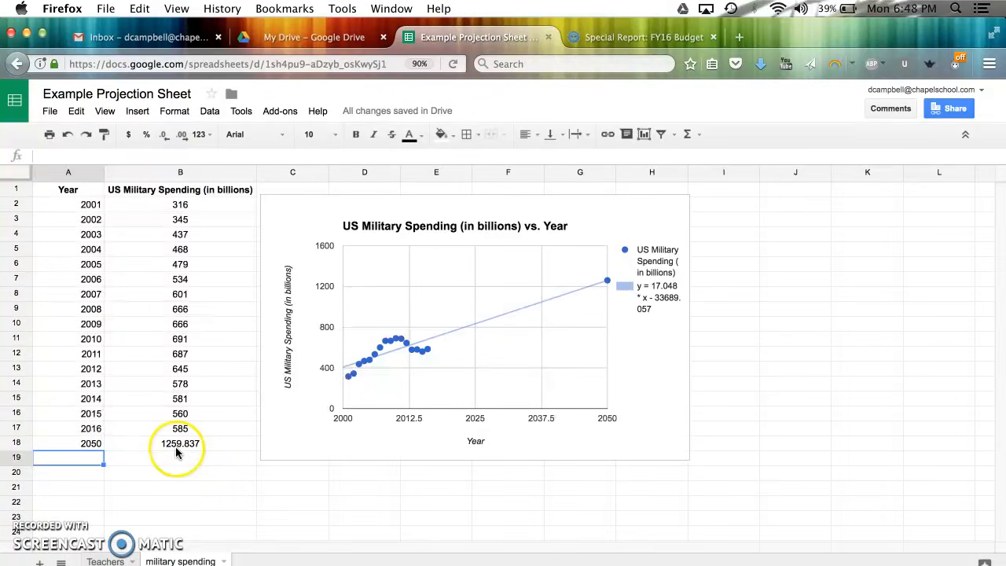
pyautogui.click(188, 450)
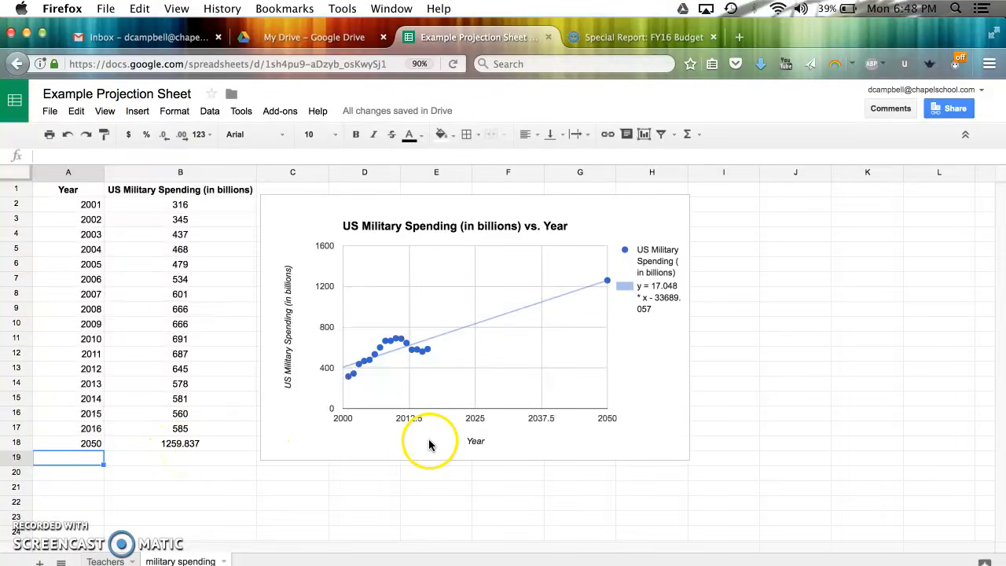
pyautogui.click(199, 443)
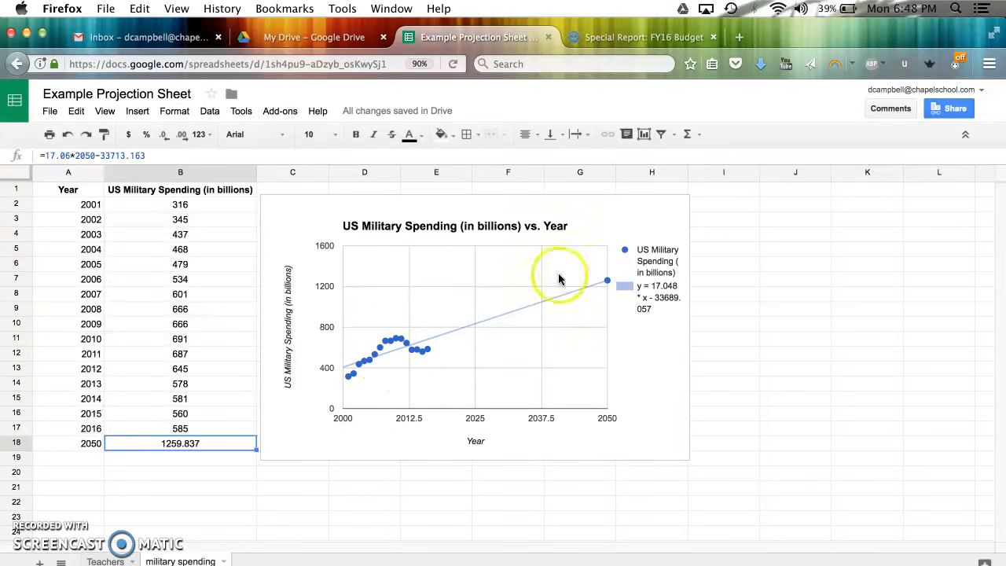
# Try a Polynomial trendline on the US military spending chart in its advanced chart editor.
pyautogui.click(678, 209)
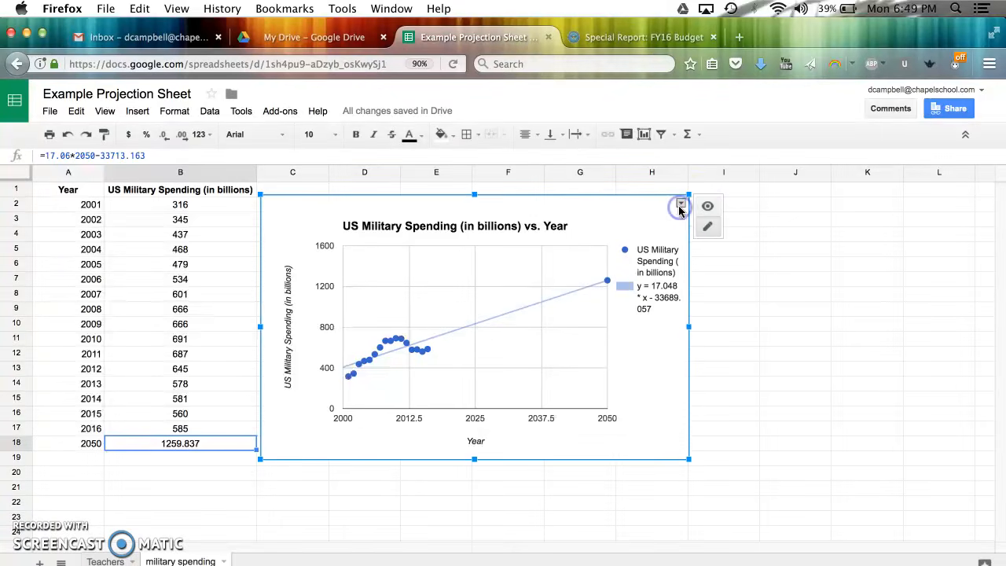
pyautogui.click(680, 206)
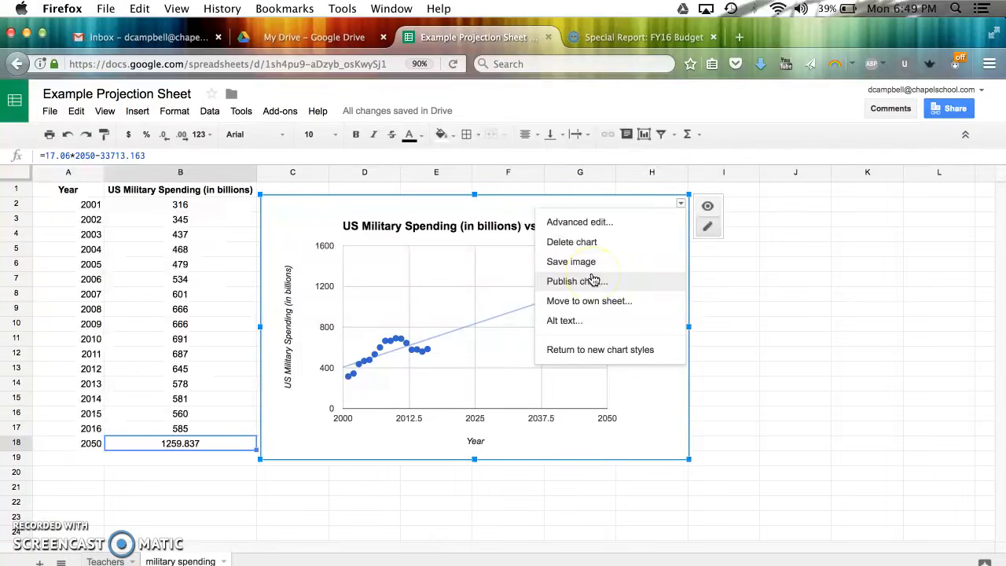
pyautogui.click(583, 223)
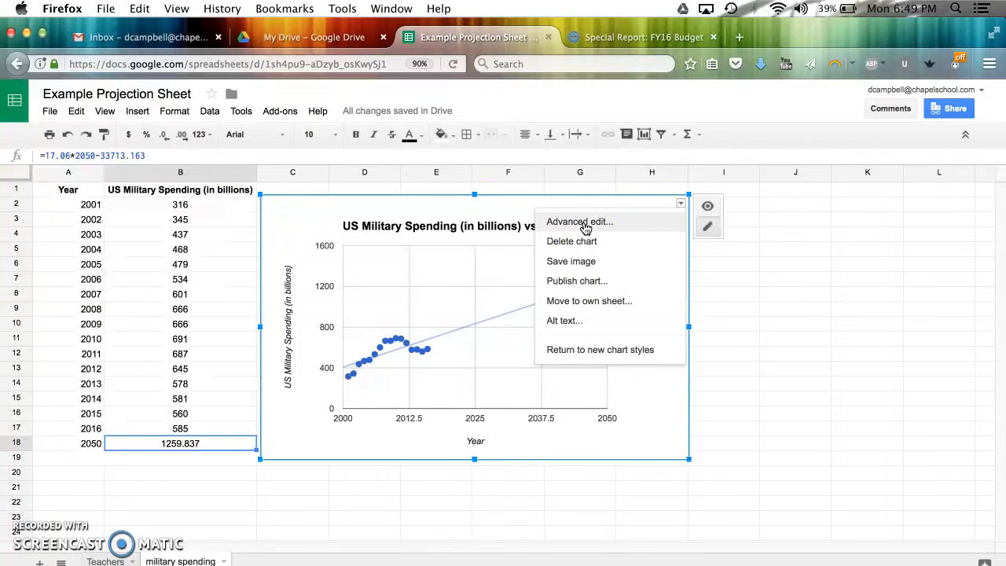
pyautogui.scroll(-10, 333, 427)
pyautogui.scroll(-5, 254, 429)
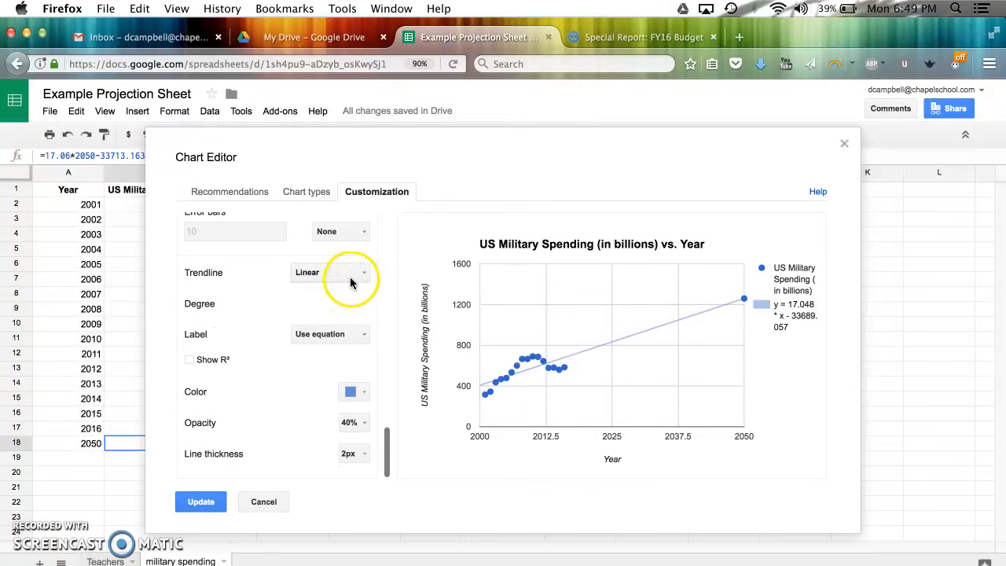
pyautogui.click(351, 277)
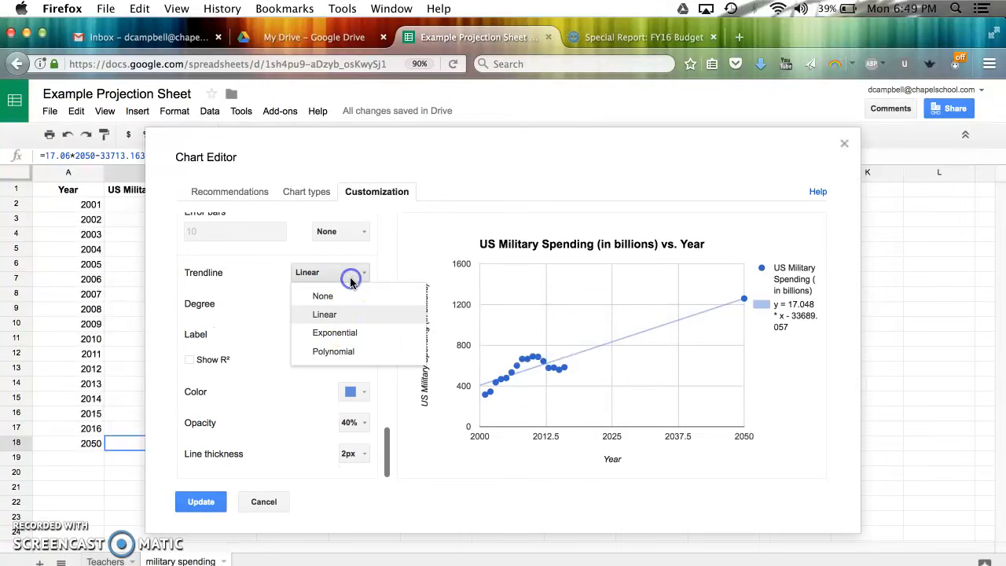
pyautogui.click(343, 356)
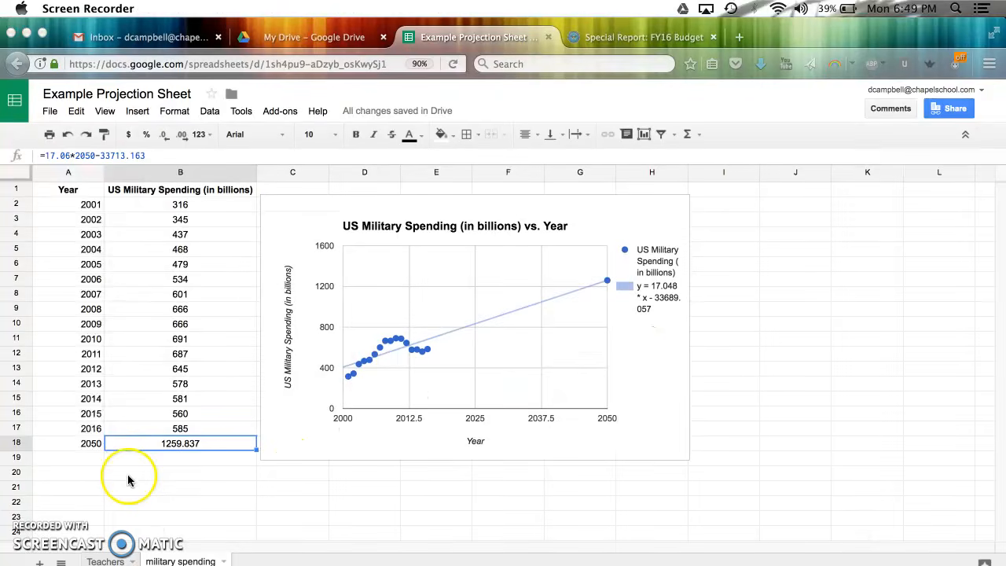
# On the Teachers sheet, examine the 2012–2016 data, the 2017 trend formula in B7 and the 2050 projection formula in B15.
pyautogui.click(108, 559)
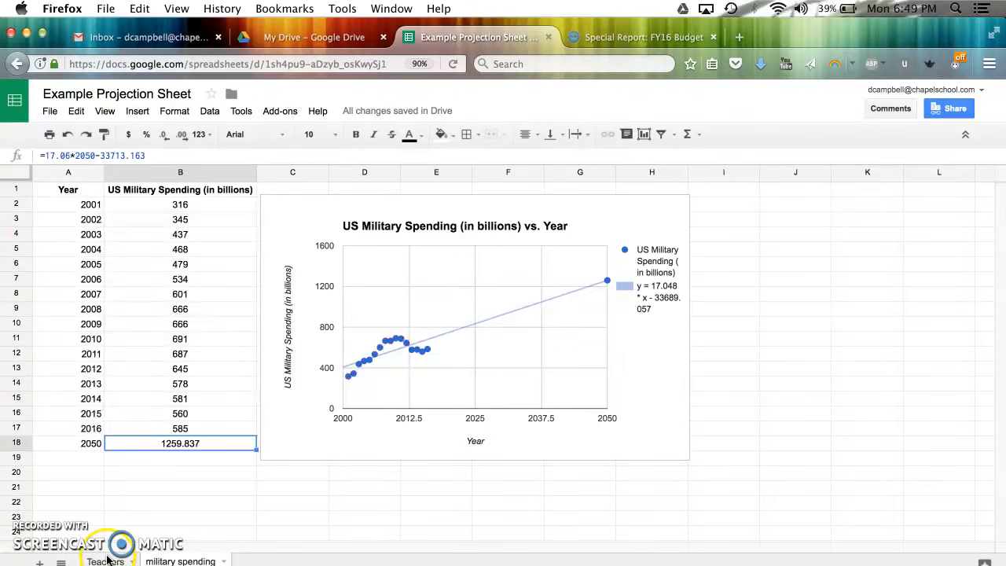
pyautogui.click(108, 560)
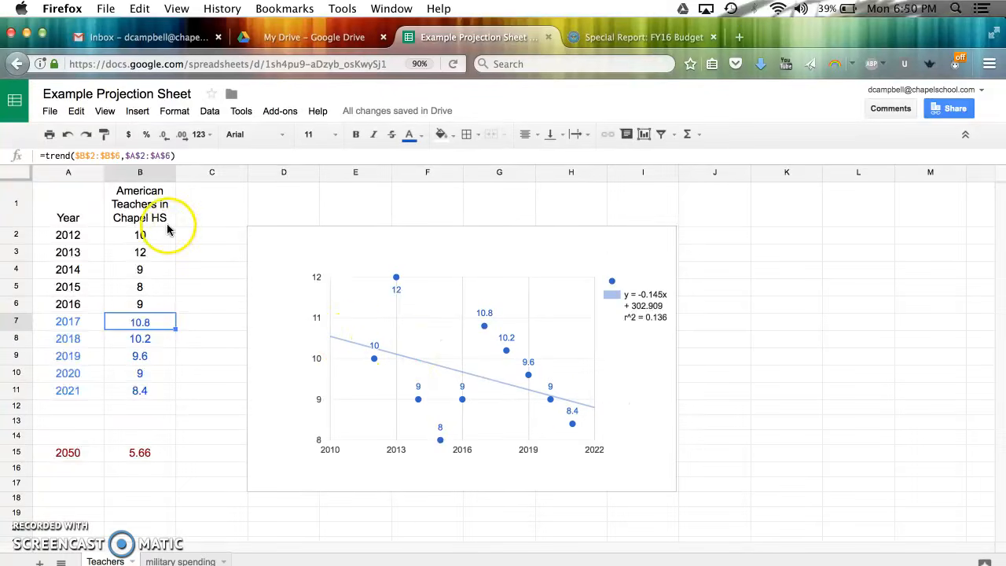
pyautogui.click(142, 238)
pyautogui.click(141, 307)
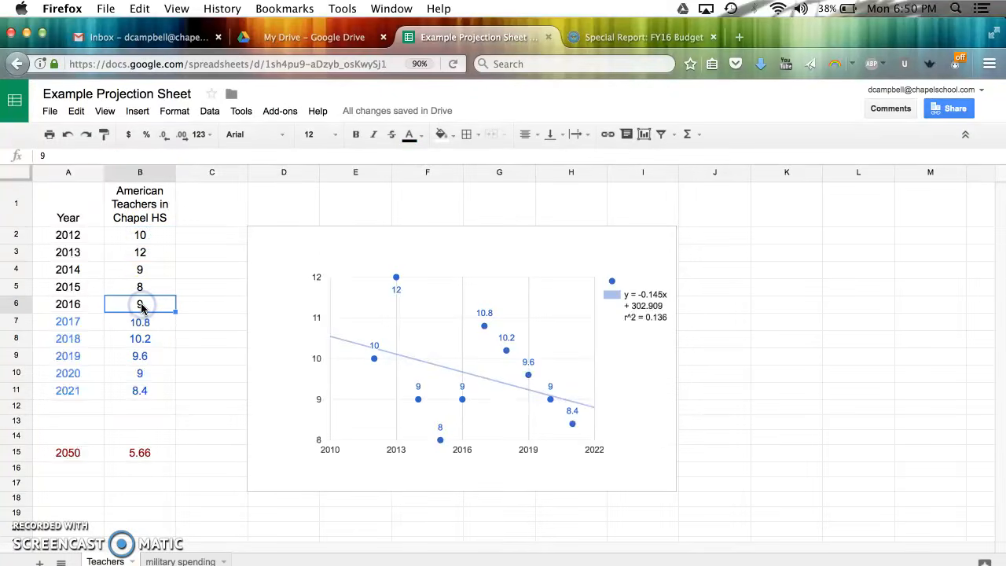
pyautogui.click(141, 323)
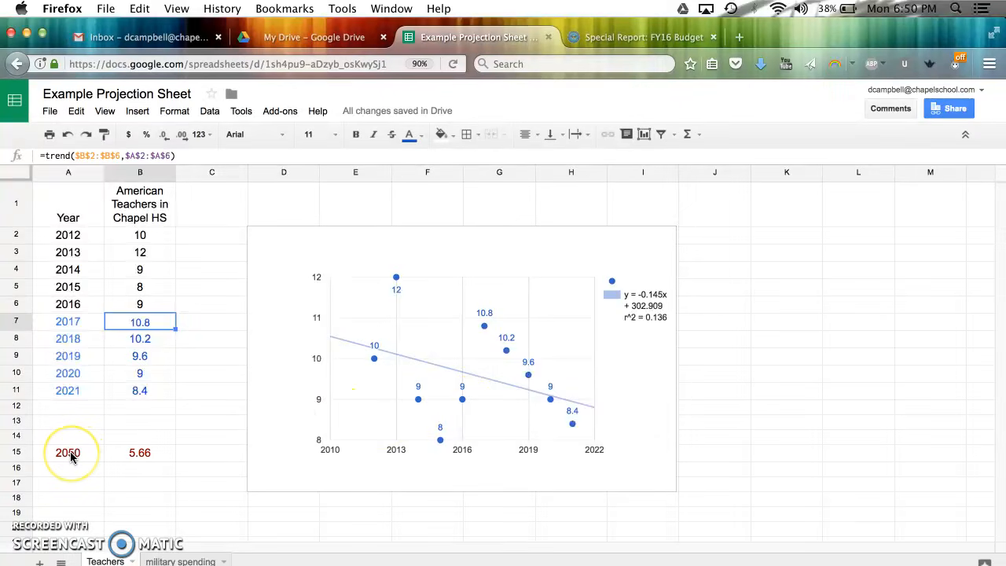
pyautogui.click(174, 453)
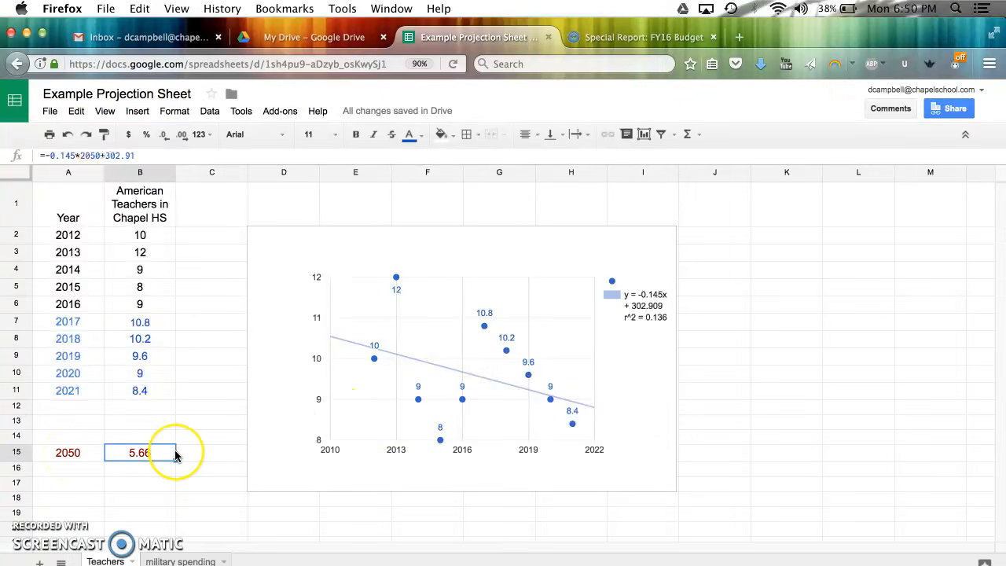